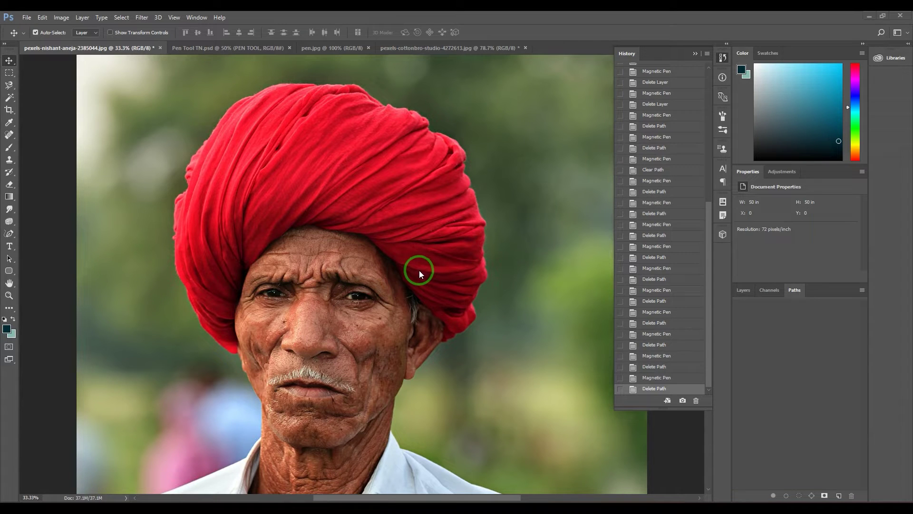
Step: Draw a closed curved path over the blurred background beside the turban with the Pen tool, and delete the path
left_click(9, 236)
right_click(10, 235)
left_click(48, 232)
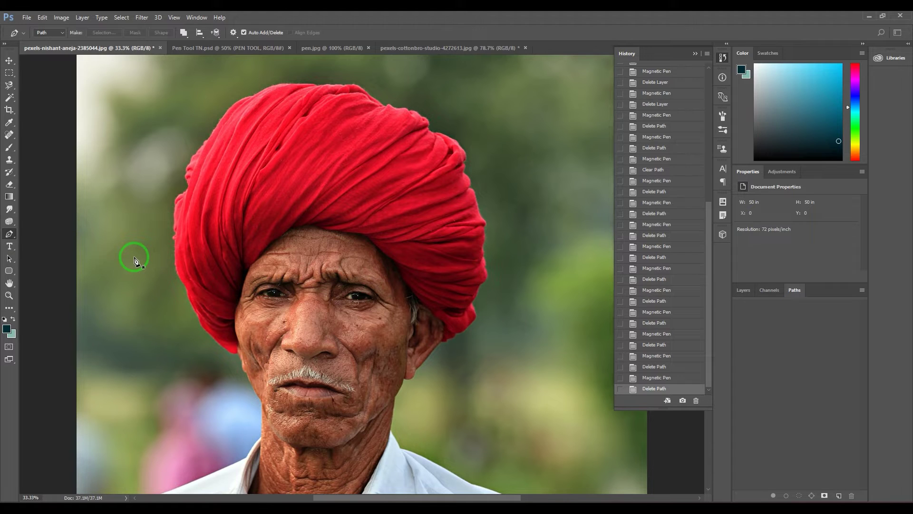
left_click(11, 236)
left_click(48, 232)
left_click(129, 147)
left_click_drag(156, 98, 177, 104)
left_click(165, 152)
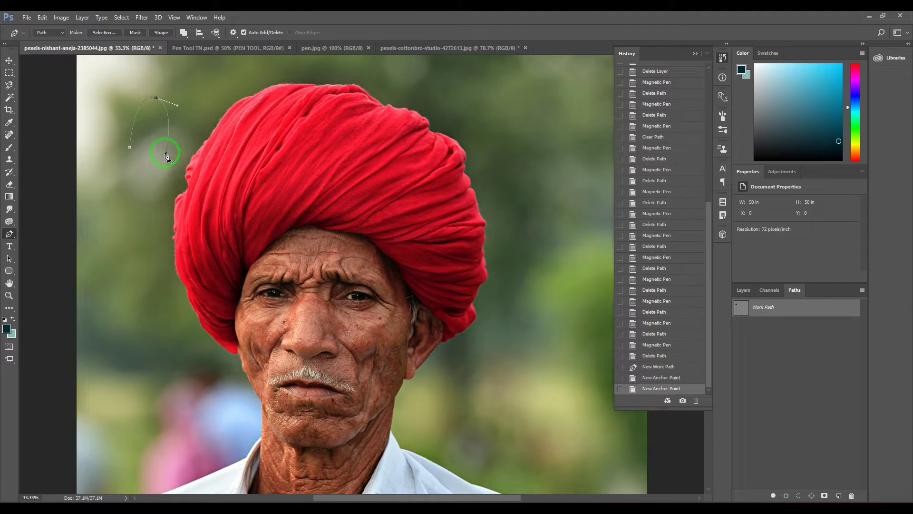
left_click_drag(180, 169, 119, 235)
left_click_drag(124, 190, 108, 151)
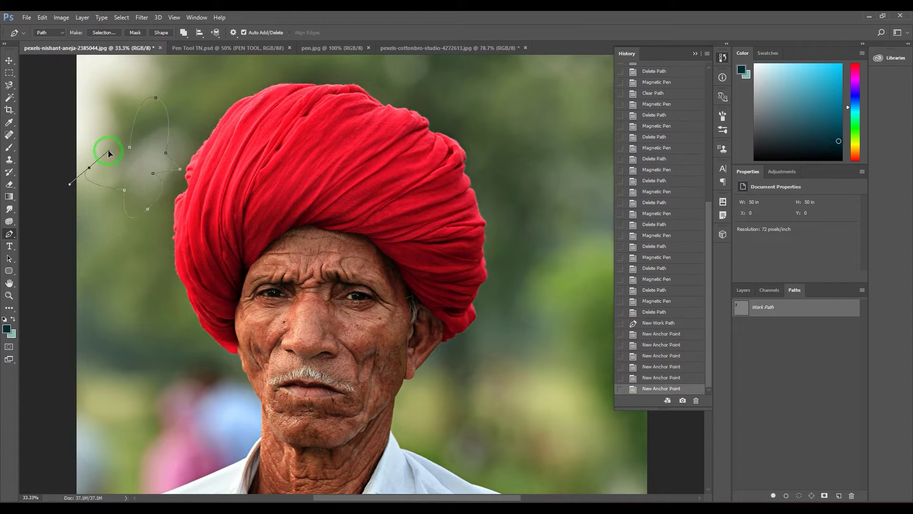
left_click(129, 147)
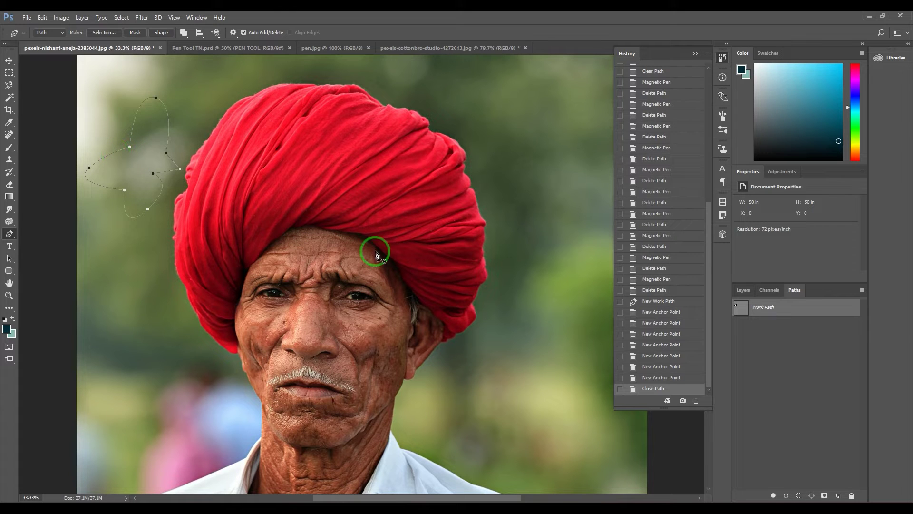
left_click_drag(809, 308, 851, 494)
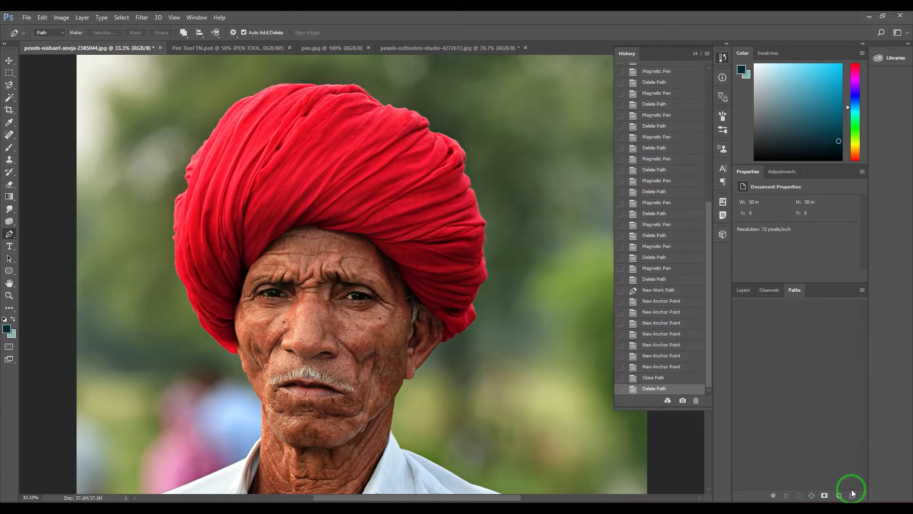
Step: Switch to the Freeform Pen tool and turn off its Magnetic option
left_click(10, 236)
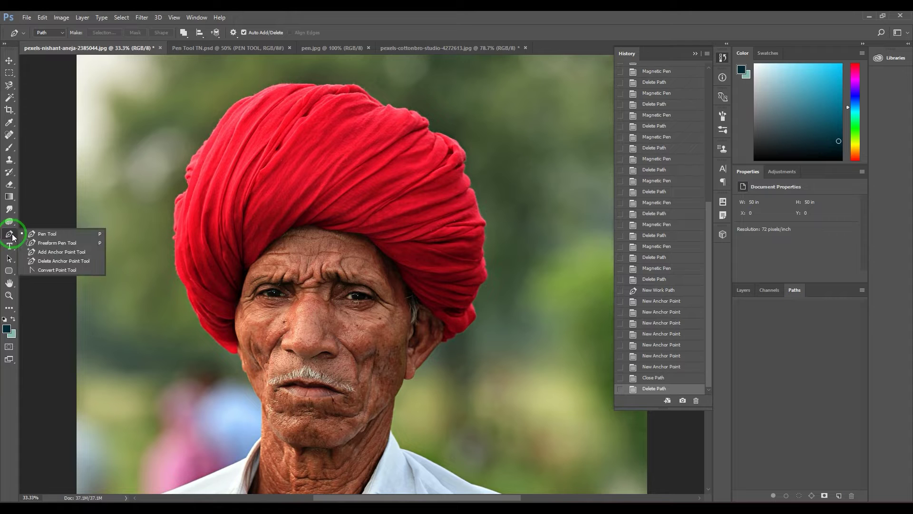
left_click(62, 243)
left_click(63, 245)
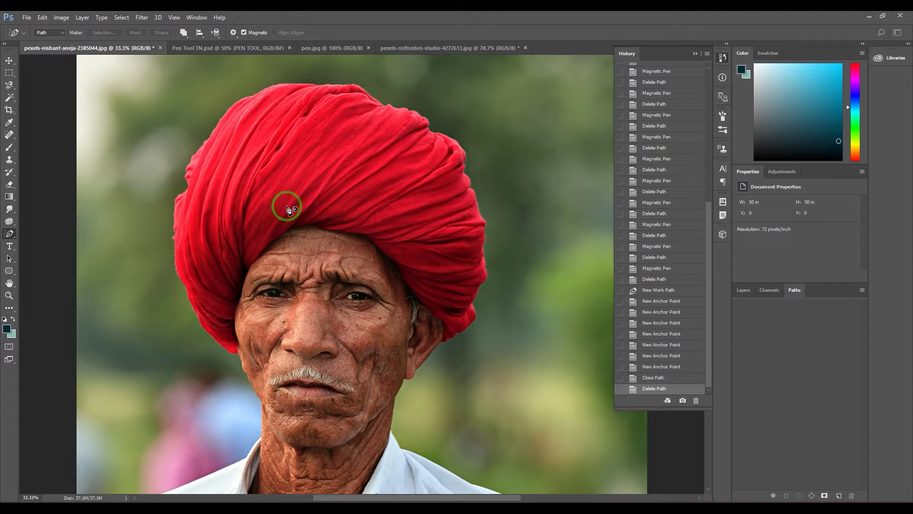
left_click_drag(518, 163, 423, 181)
left_click(258, 34)
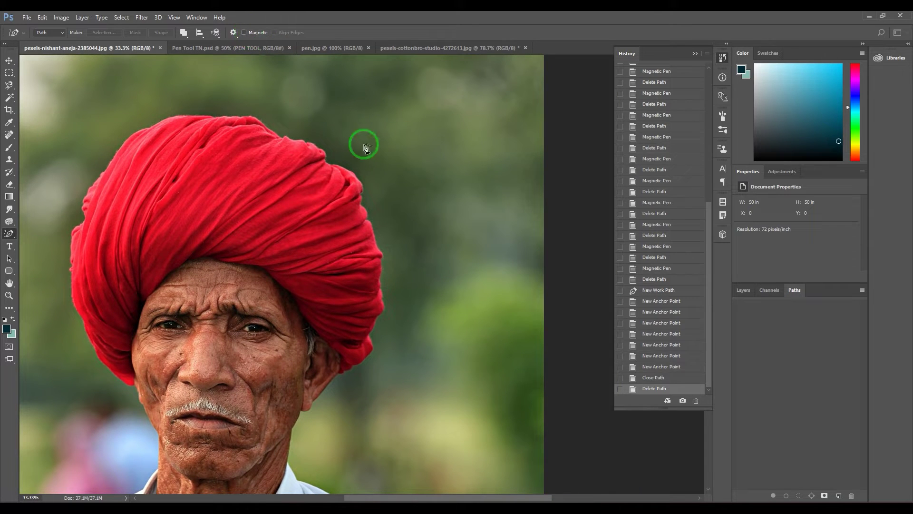
Step: Draw an open wavy freeform path down the background beside the turban, and delete it
mouse_move(379, 159)
left_mouse_down()
mouse_move(434, 132)
mouse_move(418, 160)
mouse_move(431, 303)
mouse_move(444, 337)
mouse_move(463, 336)
left_mouse_up()
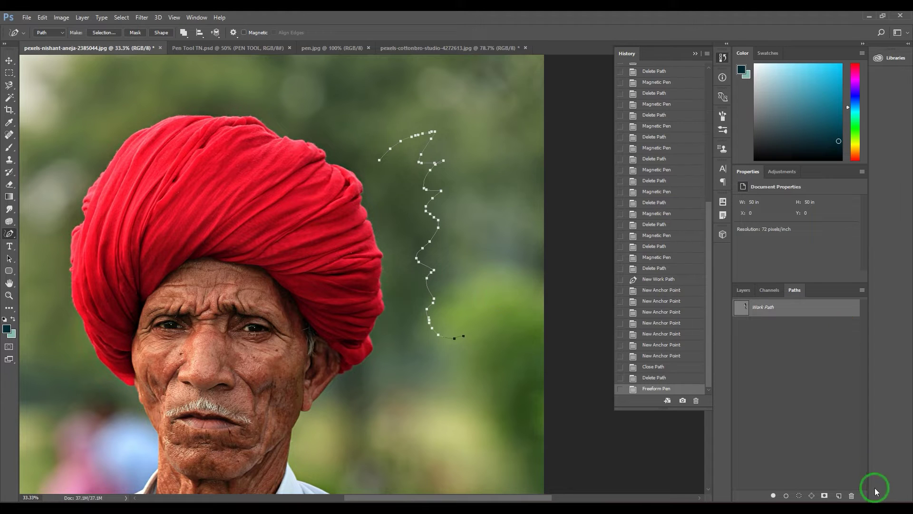
left_click_drag(814, 308, 852, 495)
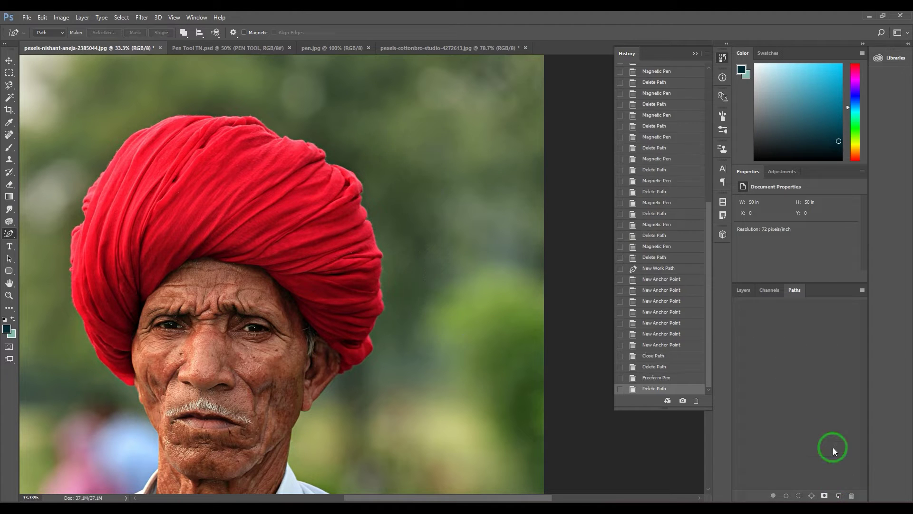
Step: Draw a closed oval freeform path in the background beside the ear and convert it to a new selection with a 15-pixel feather
left_click_drag(343, 373, 337, 261)
mouse_move(446, 224)
left_mouse_down()
mouse_move(359, 282)
mouse_move(387, 354)
mouse_move(485, 255)
mouse_move(447, 225)
left_mouse_up()
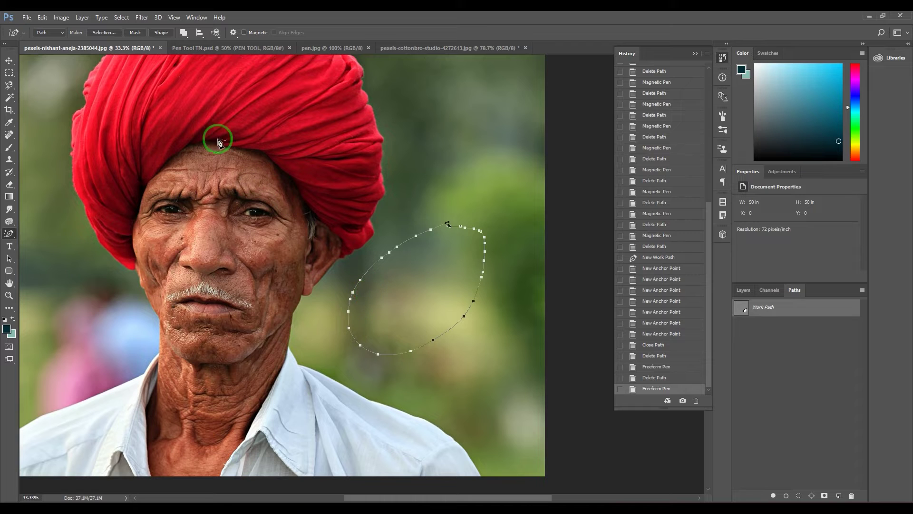
left_click(105, 32)
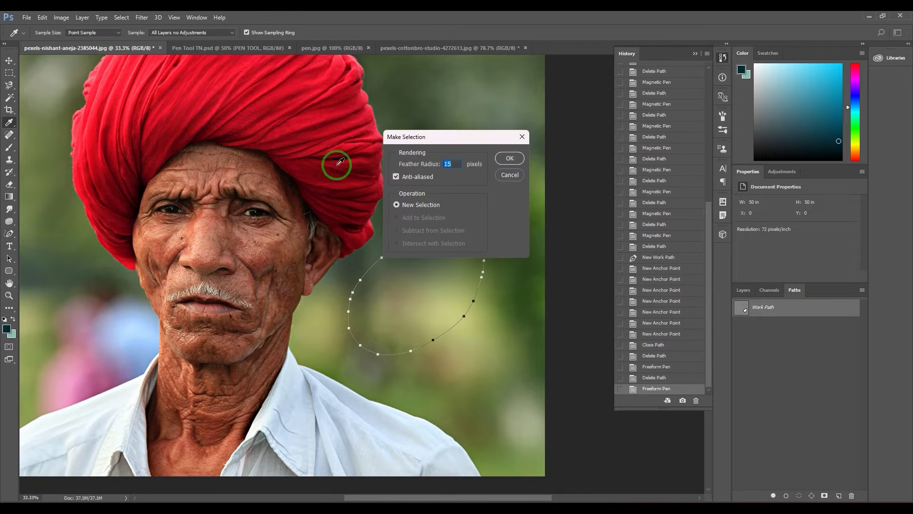
left_click(501, 158)
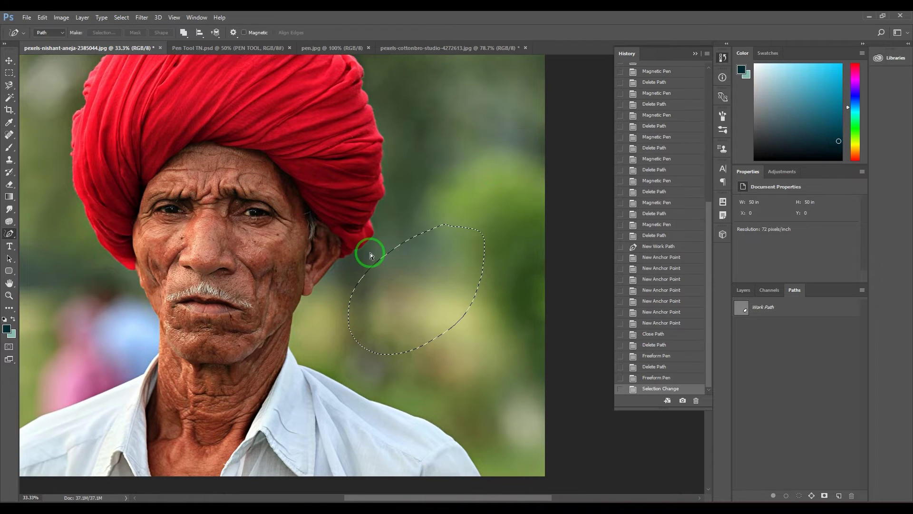
Step: Shift the hue of the selected background area to blue with Hue/Saturation, and clear the selection and the work path
key("ctrl+u")
left_click_drag(665, 144, 704, 144)
left_click(770, 99)
key("ctrl+d")
left_click(457, 402)
left_click(786, 320)
left_click_drag(786, 321, 854, 496)
Step: Undo the path deletion and the blue hue change, and clear the restored selection
key("ctrl+alt+z")
key("ctrl+alt+z")
key("ctrl+alt+z")
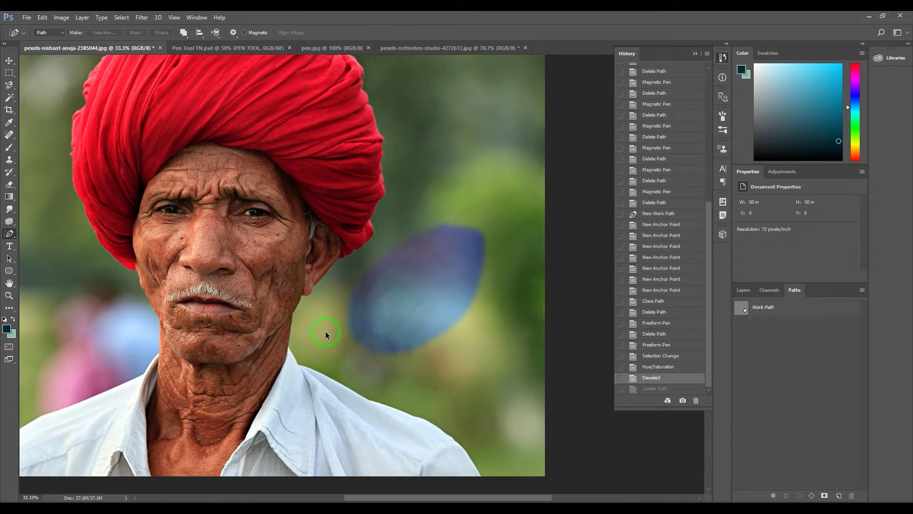
key("ctrl+d")
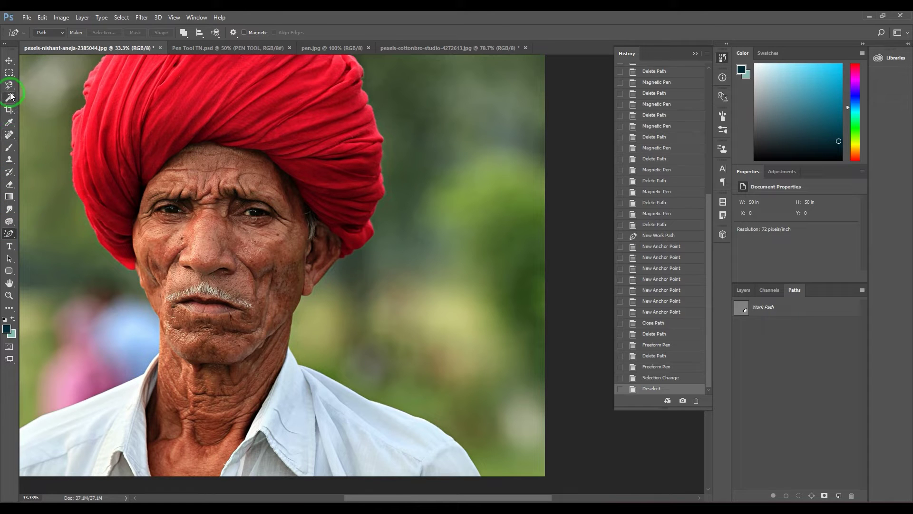
Step: Draw three freehand Lasso selections in turn around the background area beside the face, deselecting each one
left_click_drag(10, 87, 45, 84)
mouse_move(471, 217)
left_mouse_down()
mouse_move(443, 302)
mouse_move(467, 218)
left_mouse_up()
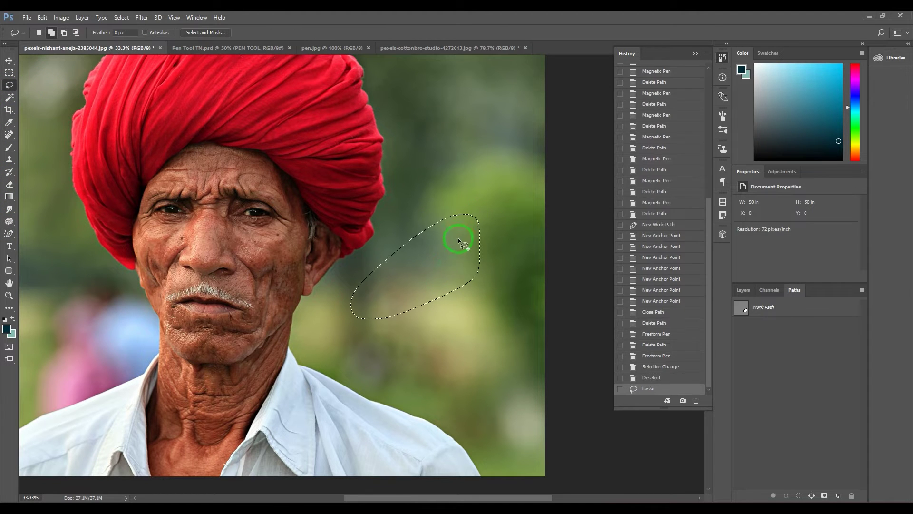
left_click(481, 277)
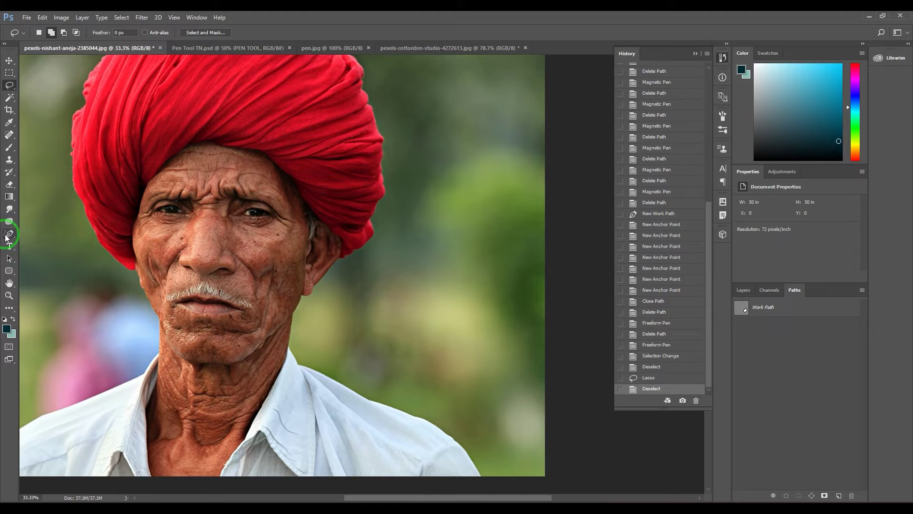
mouse_move(380, 331)
left_mouse_down()
mouse_move(406, 242)
mouse_move(494, 256)
mouse_move(457, 321)
mouse_move(381, 328)
left_mouse_up()
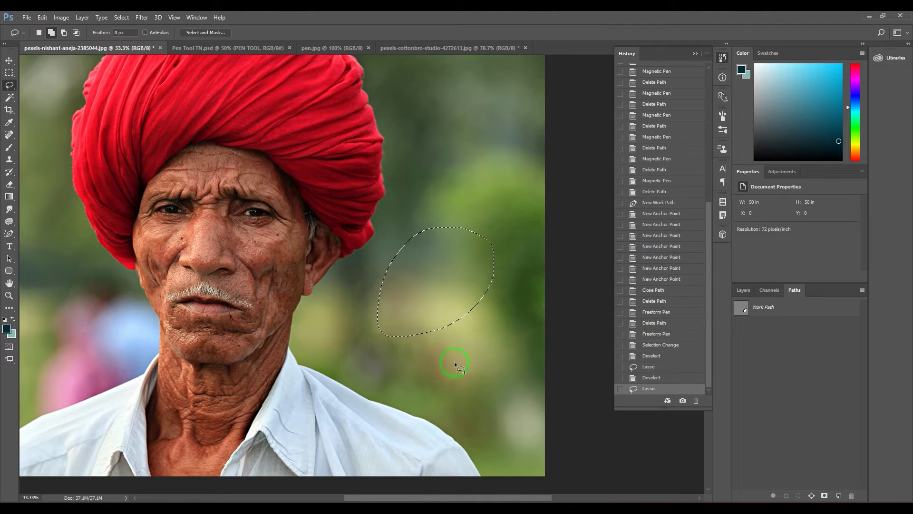
left_click(347, 361)
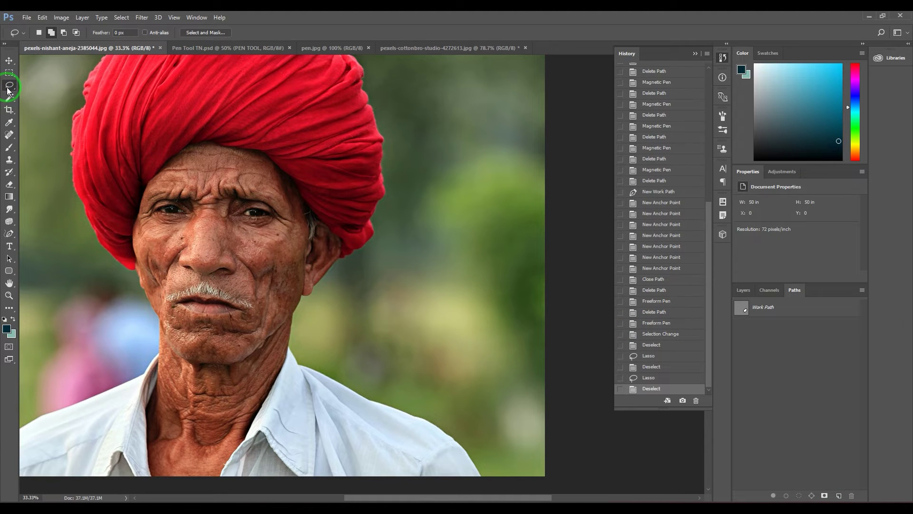
mouse_move(373, 314)
left_mouse_down()
mouse_move(452, 306)
mouse_move(370, 310)
mouse_move(376, 317)
left_mouse_up()
left_click(332, 280)
Step: Draw a closed path in the background beside the face with the Freeform Pen and load it as a selection
left_click(9, 233)
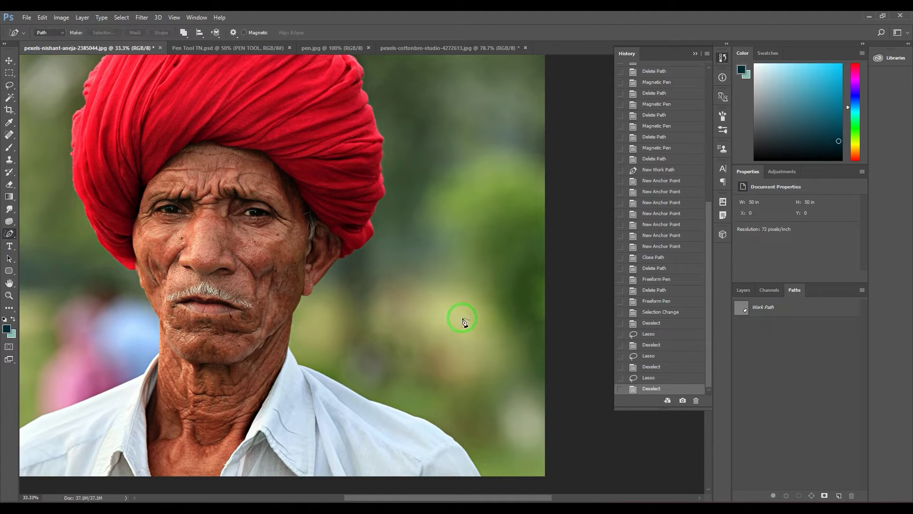
mouse_move(381, 331)
left_mouse_down()
mouse_move(433, 247)
mouse_move(468, 289)
mouse_move(425, 326)
mouse_move(385, 334)
left_mouse_up()
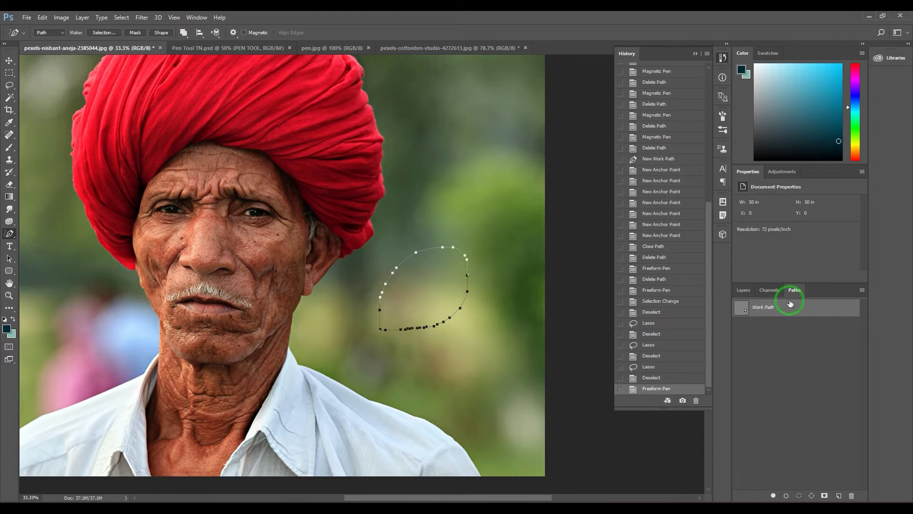
left_click(799, 495)
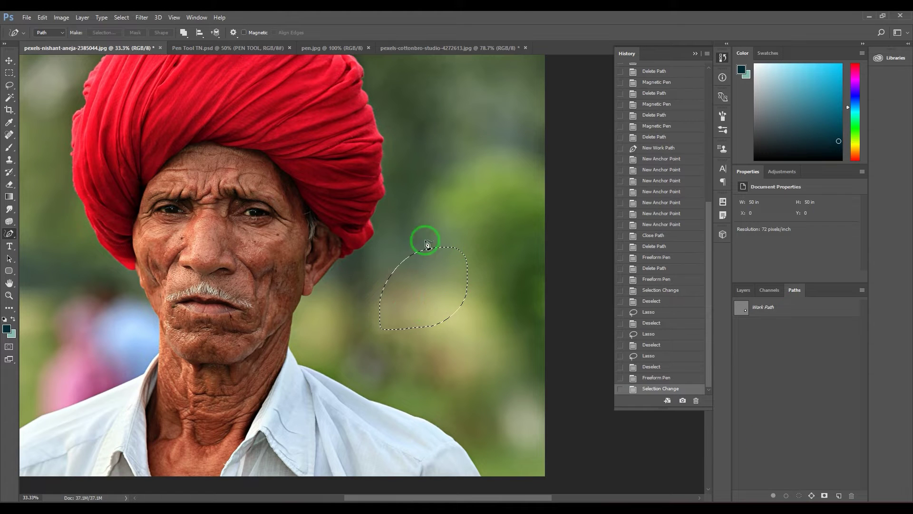
Step: Convert the selection back into a work path and delete that path
left_click(811, 495)
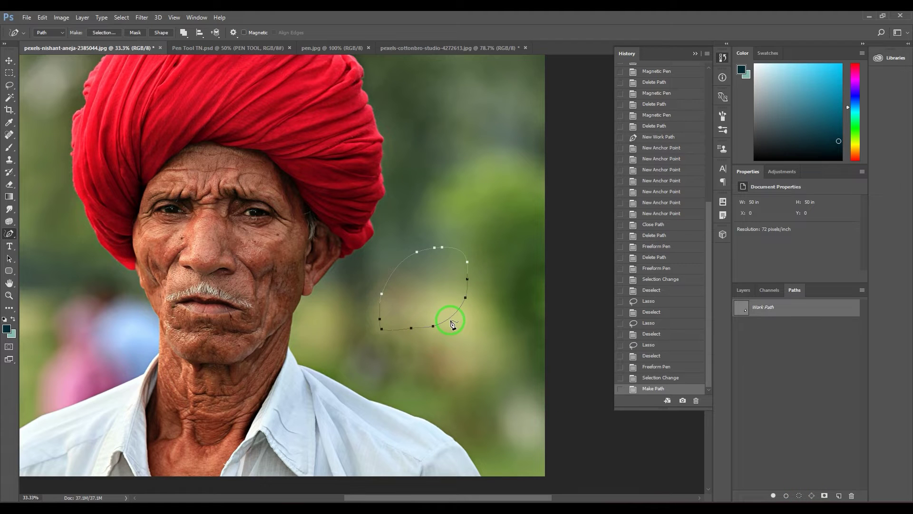
left_click_drag(781, 307, 851, 495)
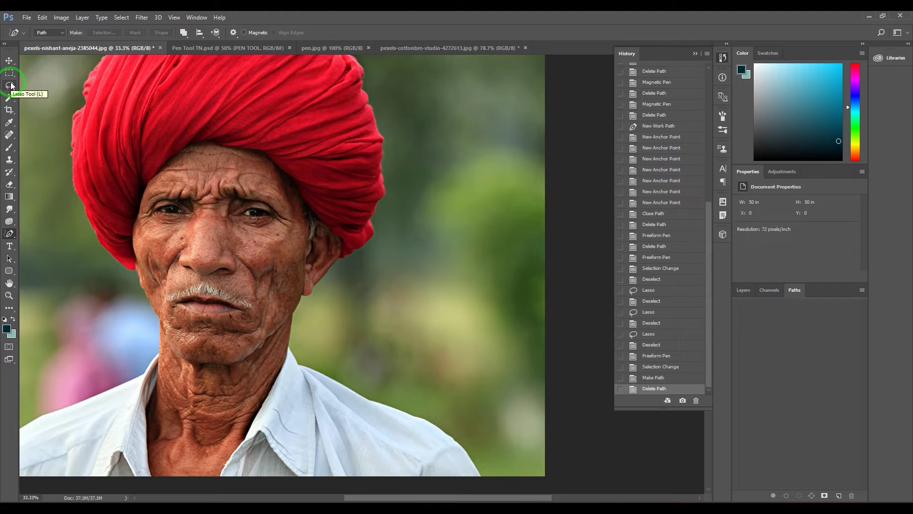
Step: Draw a larger closed Freeform Pen loop in the background above the shoulder, and delete its work path
right_click(10, 238)
left_click(54, 243)
mouse_move(367, 354)
left_mouse_down()
mouse_move(449, 245)
mouse_move(462, 350)
mouse_move(393, 359)
mouse_move(366, 351)
left_mouse_up()
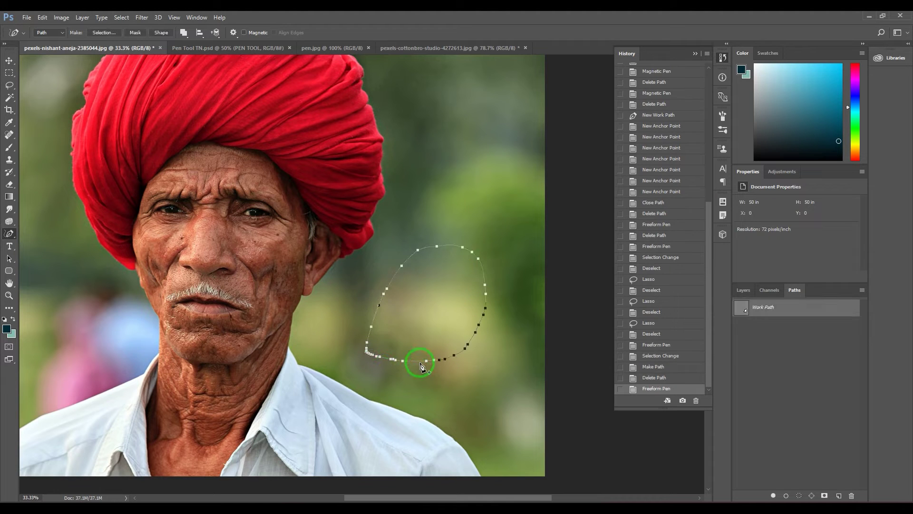
left_click_drag(785, 307, 851, 495)
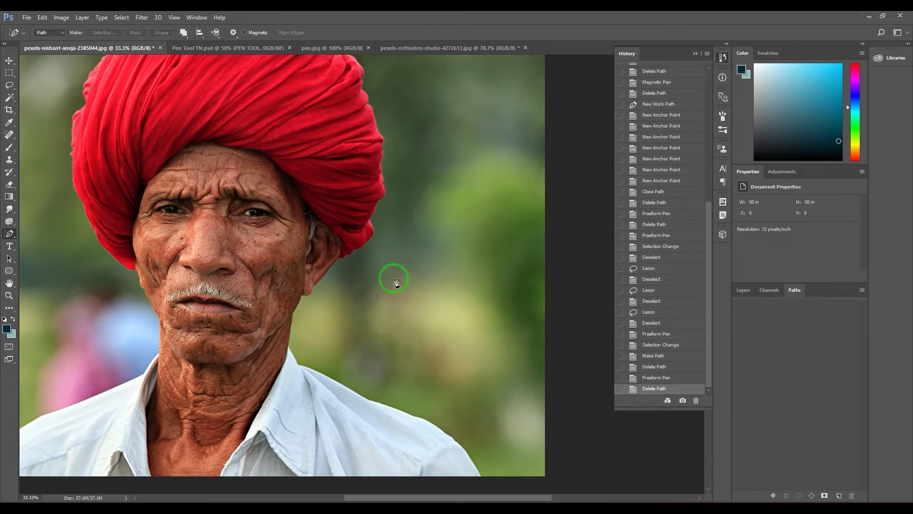
Step: Draw two separate open Freeform Pen strokes across the background beside the face, and delete their work path
mouse_move(340, 311)
left_mouse_down()
mouse_move(353, 307)
mouse_move(381, 267)
mouse_move(394, 297)
mouse_move(413, 283)
mouse_move(439, 235)
mouse_move(427, 343)
left_mouse_up()
left_click_drag(402, 320, 514, 288)
left_click_drag(817, 309, 851, 496)
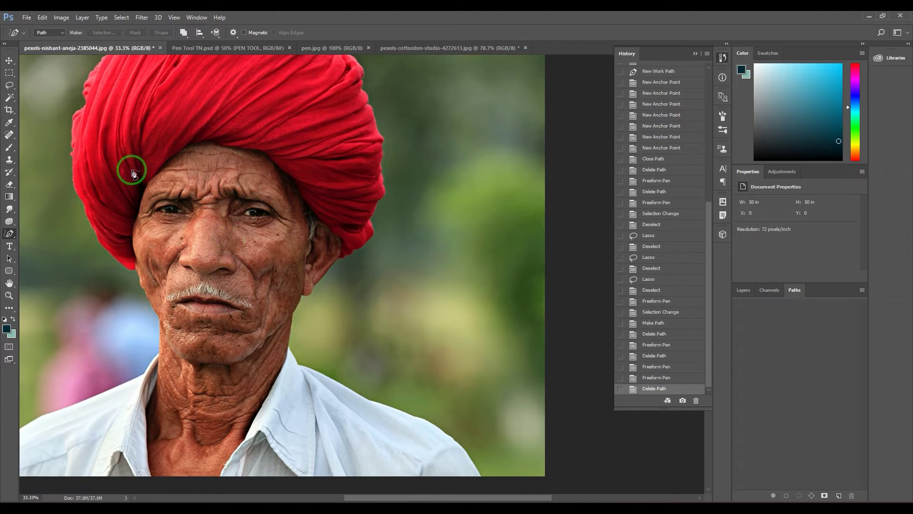
left_click(43, 32)
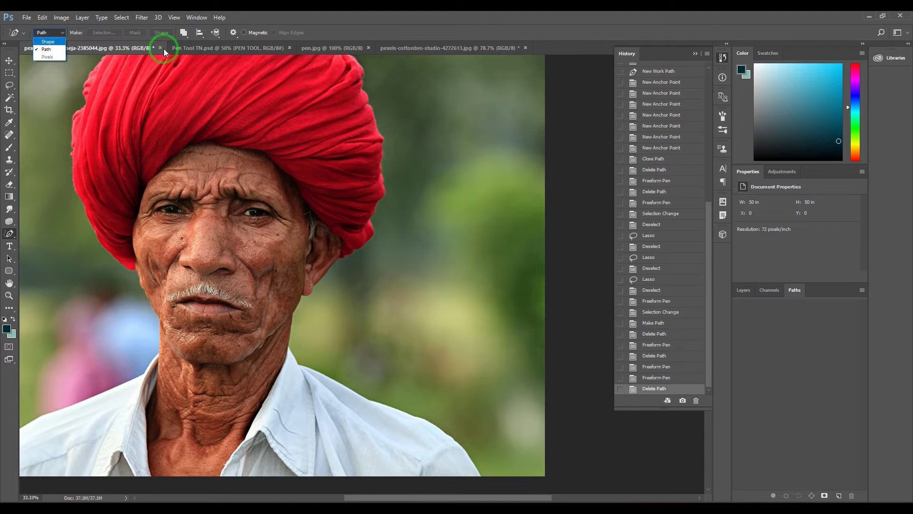
left_click(292, 14)
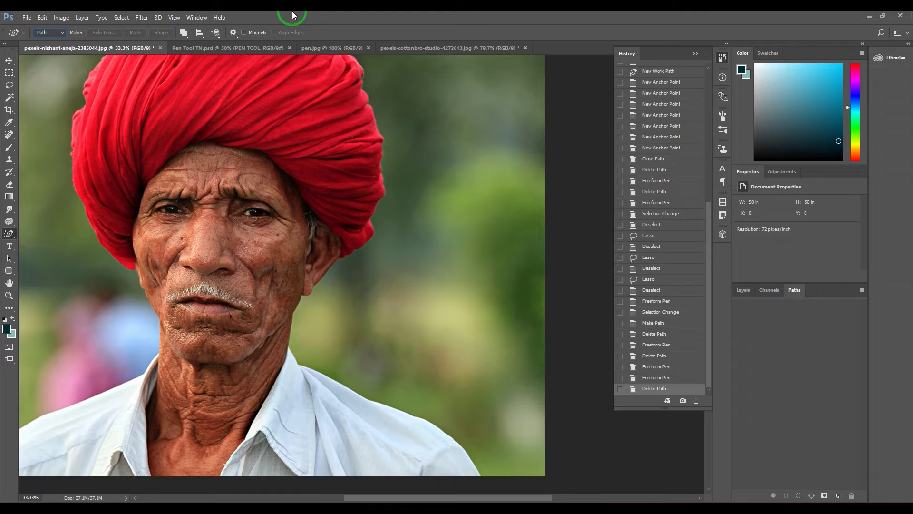
left_click(235, 34)
left_click(269, 17)
Step: Trace a closed Magnetic Lasso selection from the neck around the ear and turban edge, back through the turban and cheek
left_click(10, 86)
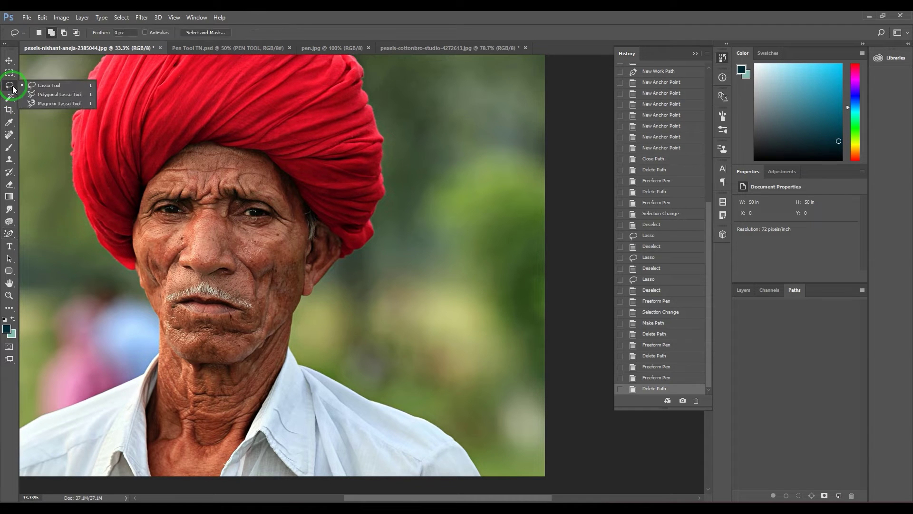
left_click(71, 103)
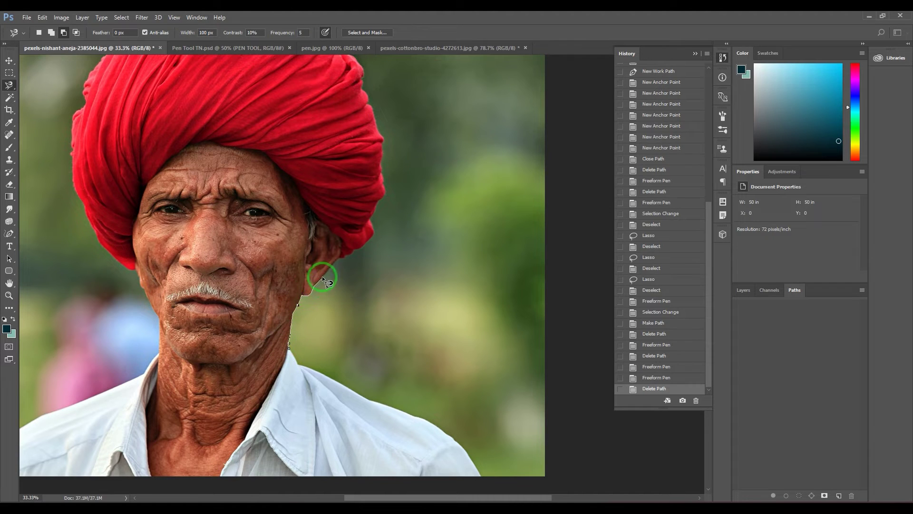
left_click_drag(339, 263, 342, 256)
left_click_drag(383, 195, 386, 184)
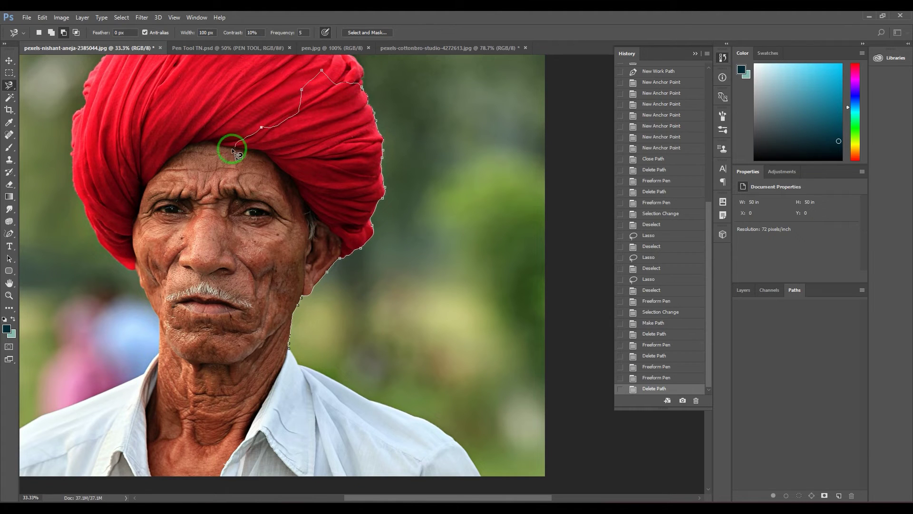
mouse_move(255, 152)
left_mouse_down()
mouse_move(299, 172)
mouse_move(320, 217)
mouse_move(272, 284)
mouse_move(262, 333)
mouse_move(269, 354)
left_mouse_up()
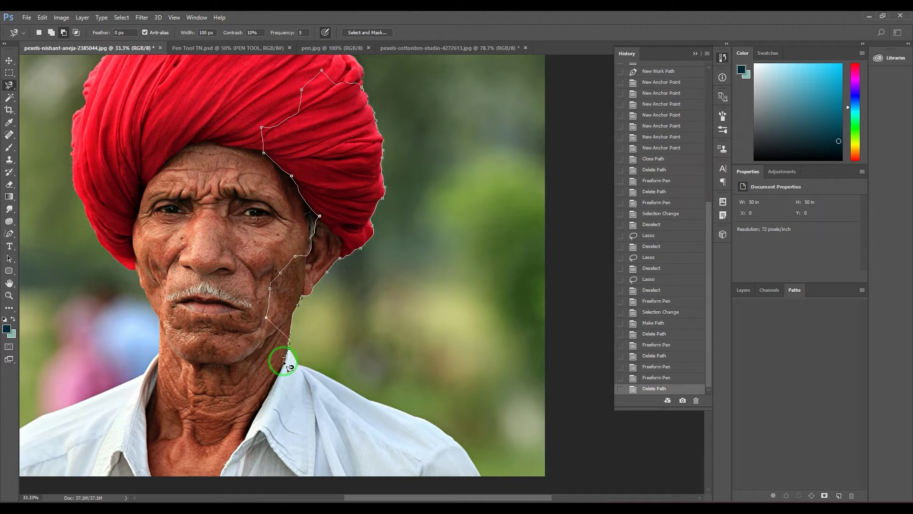
left_click(289, 350)
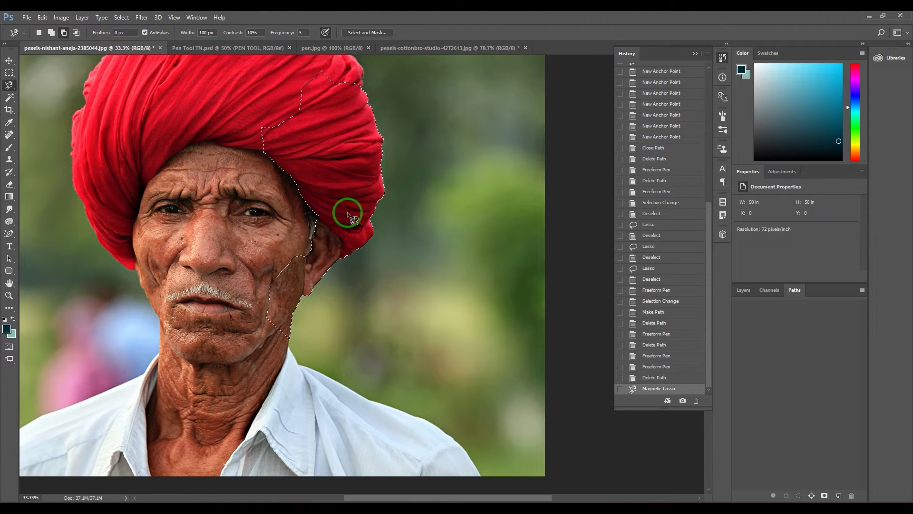
Step: Shift the hue of the selected turban, ear and cheek area to +87 with Hue/Saturation, and deselect
key("ctrl+u")
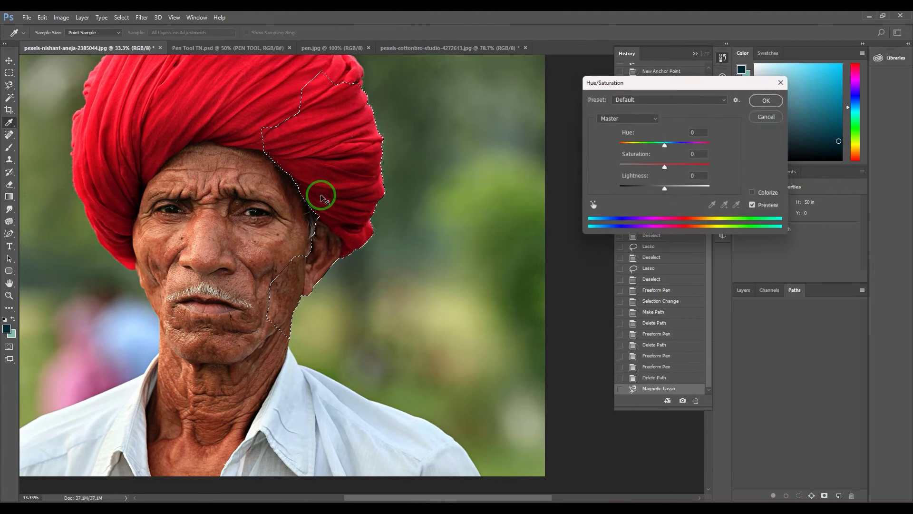
left_click_drag(666, 144, 696, 144)
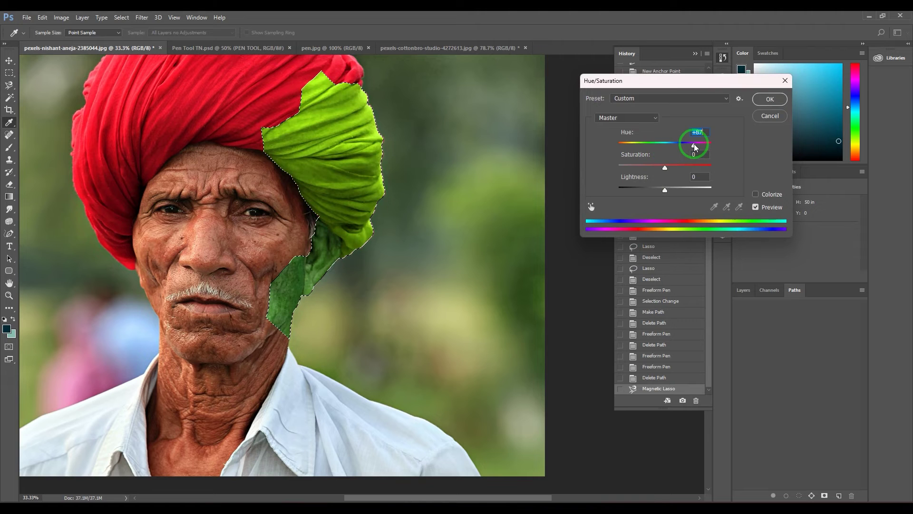
left_click(769, 99)
key("ctrl+d")
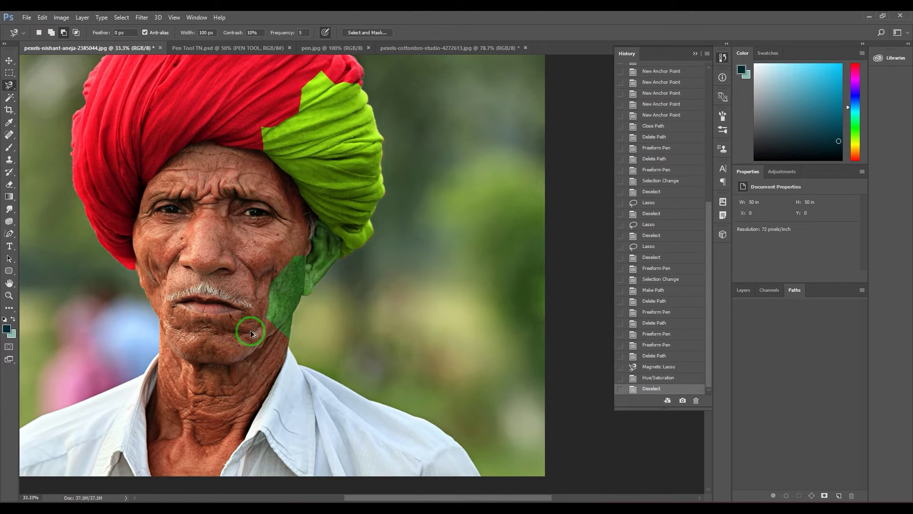
Step: Undo the hue shift and clear the restored Magnetic Lasso selection
key("ctrl+alt+z")
key("ctrl+alt+z")
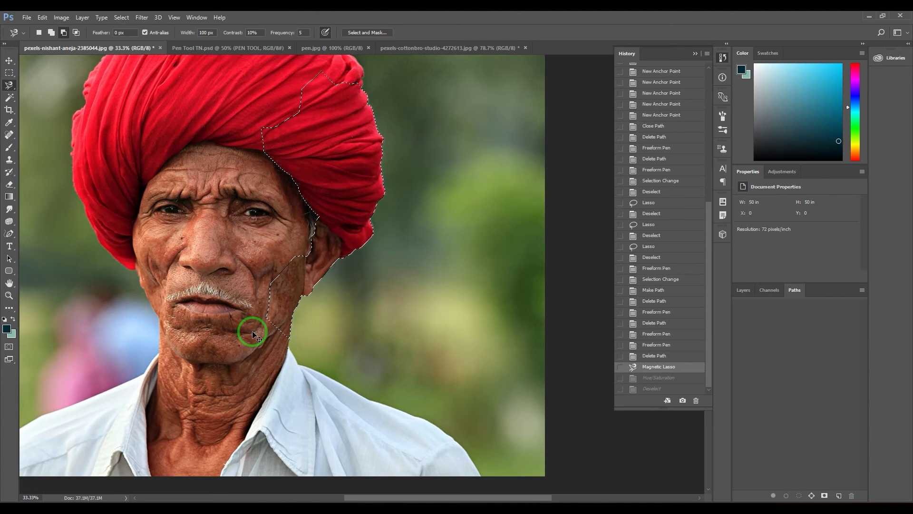
key("ctrl+d")
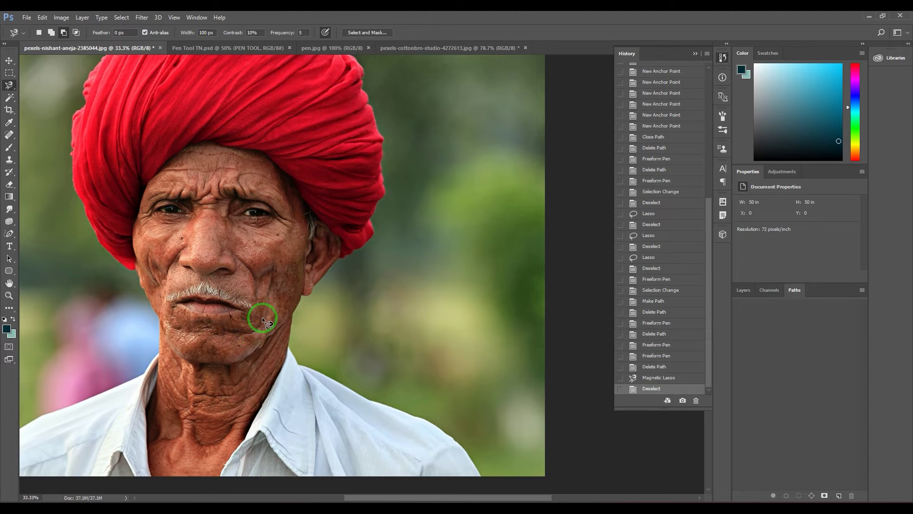
Step: Enable Magnetic for the Freeform Pen and trace a closed path up the turban's outer edge beside the face and back through the cloth
left_click(9, 234)
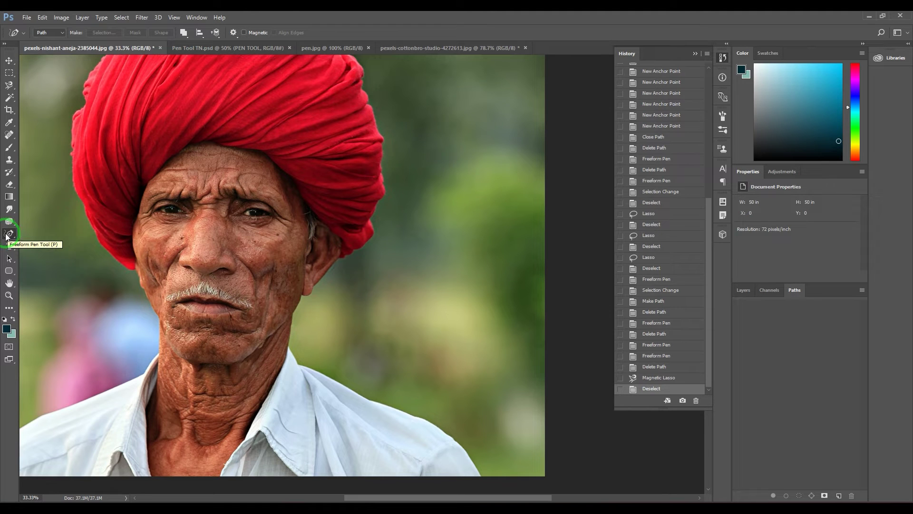
left_click(244, 33)
left_click_drag(295, 218, 419, 239)
left_click(297, 331)
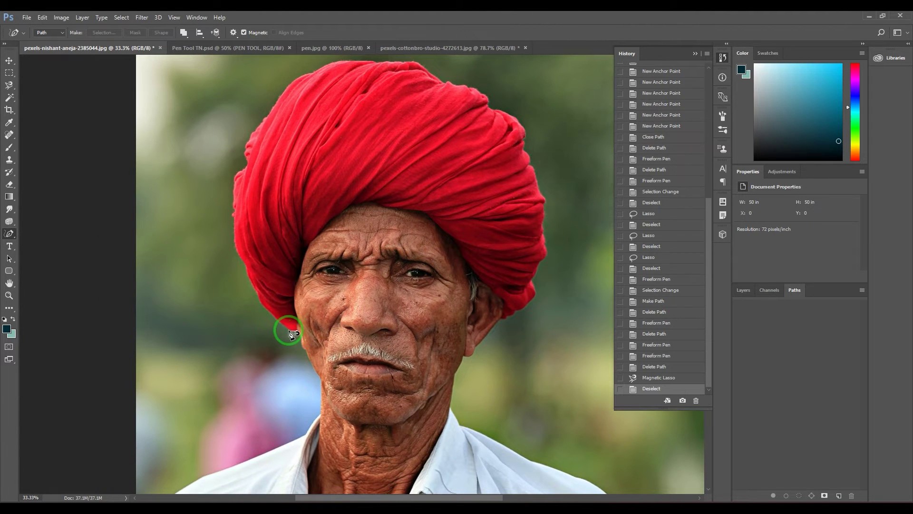
mouse_move(252, 278)
left_mouse_down()
mouse_move(233, 210)
mouse_move(237, 172)
mouse_move(258, 139)
mouse_move(284, 159)
mouse_move(299, 327)
left_mouse_up()
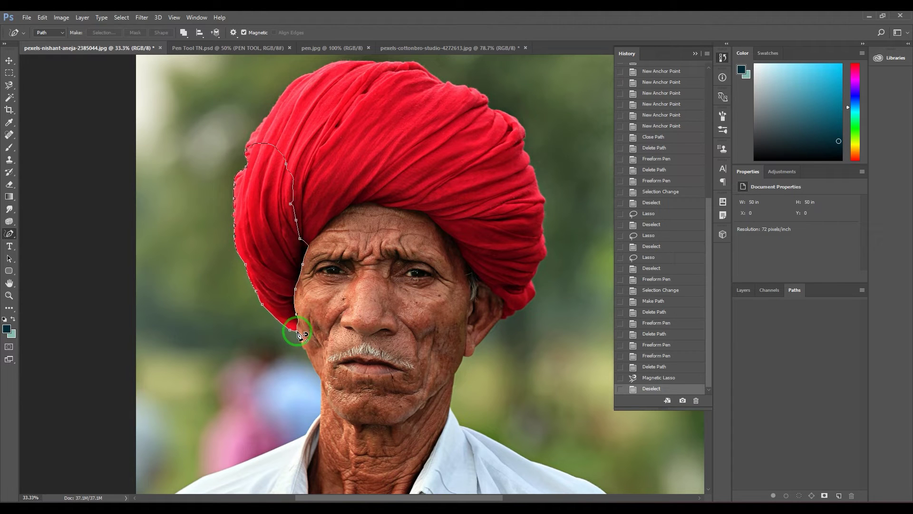
left_click(299, 329)
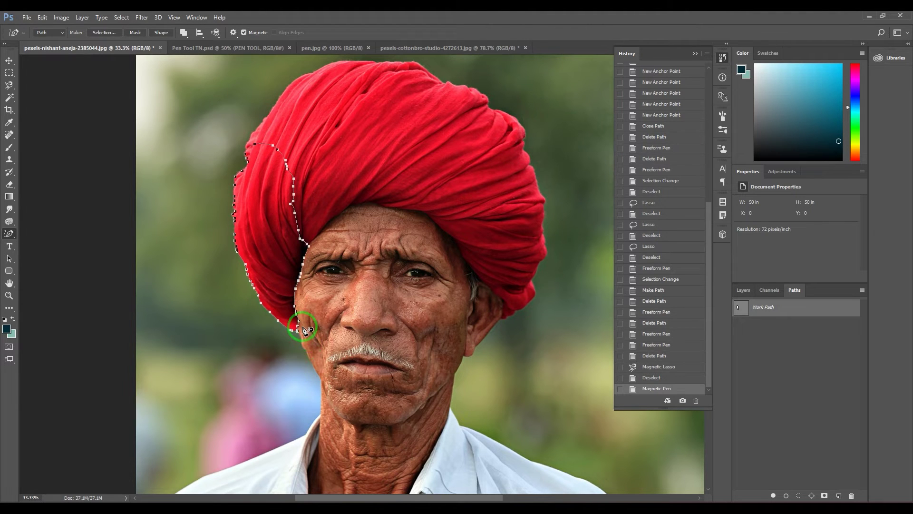
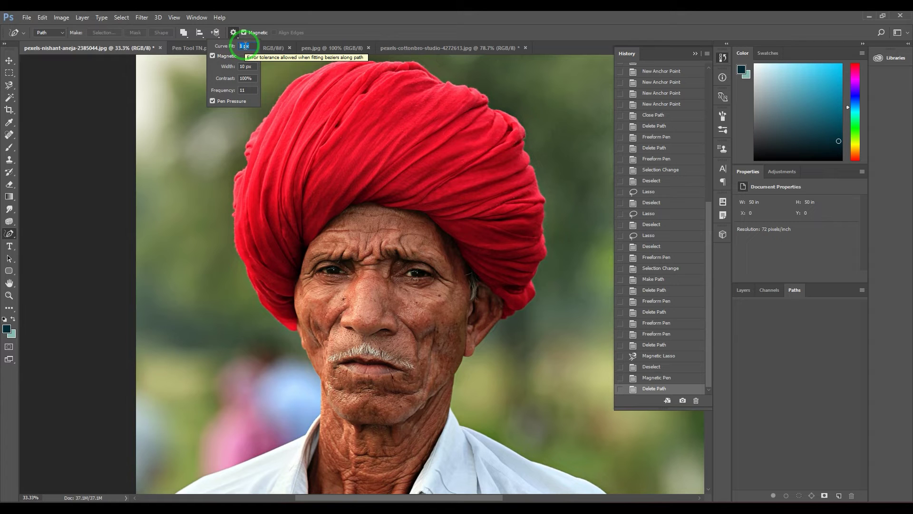
Step: Trace a closed magnetic path around the whole turban and back across the face, and delete its work path
left_click(379, 17)
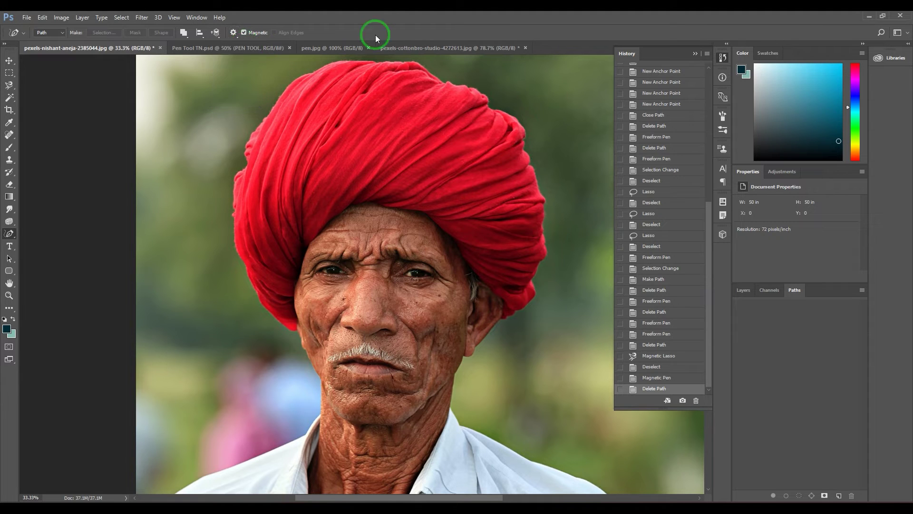
left_click(296, 330)
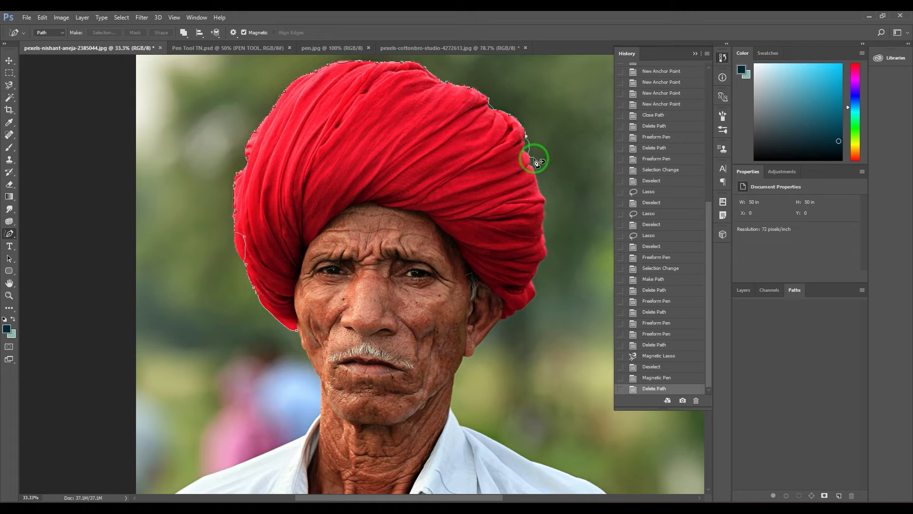
left_click(299, 334)
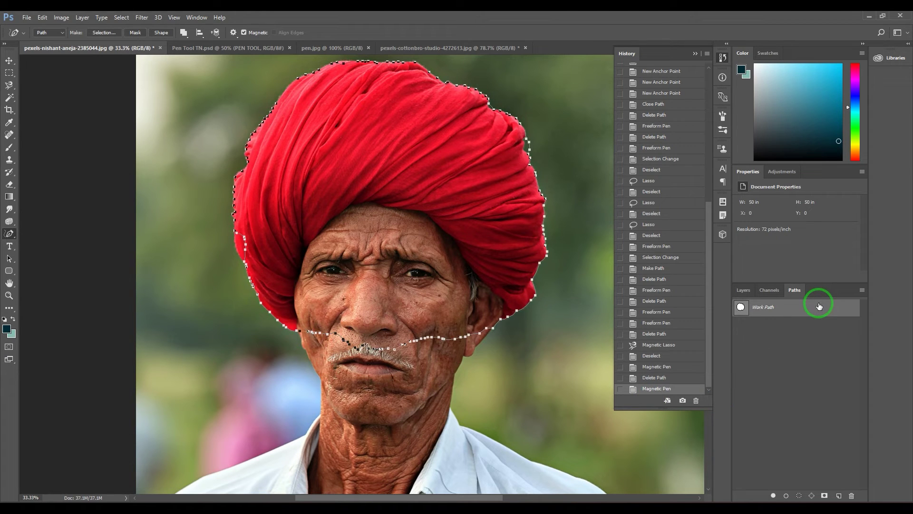
left_click_drag(818, 307, 851, 495)
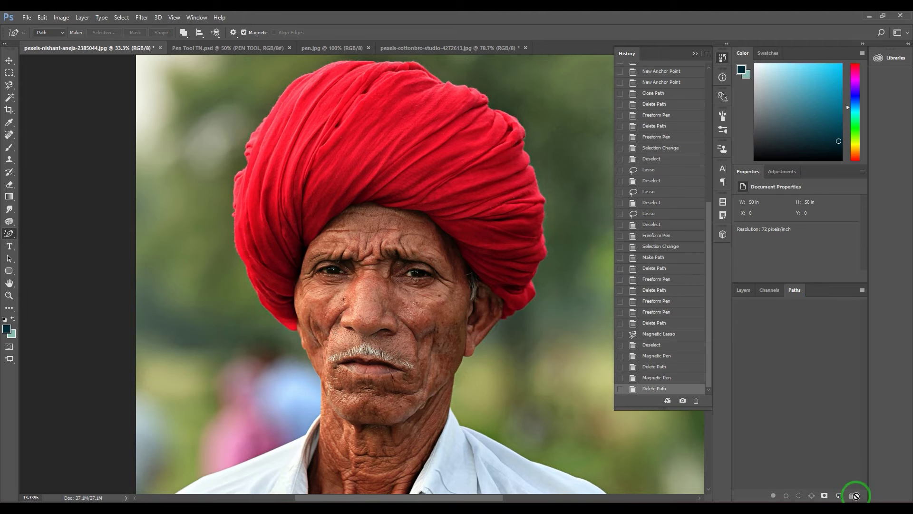
Step: Set the Curve Fit to 10 px, trace the whole turban and back across the face as a closed path, and delete the path
left_click(234, 33)
left_click(244, 45)
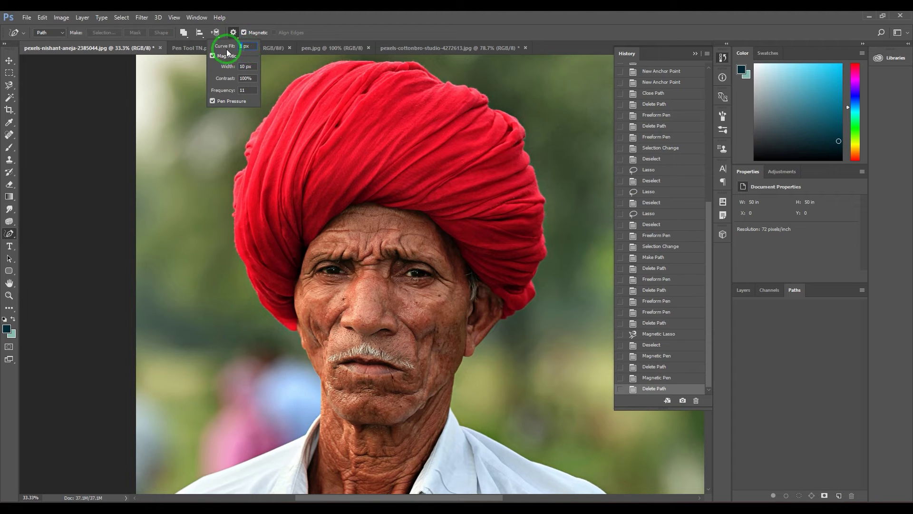
key("Return")
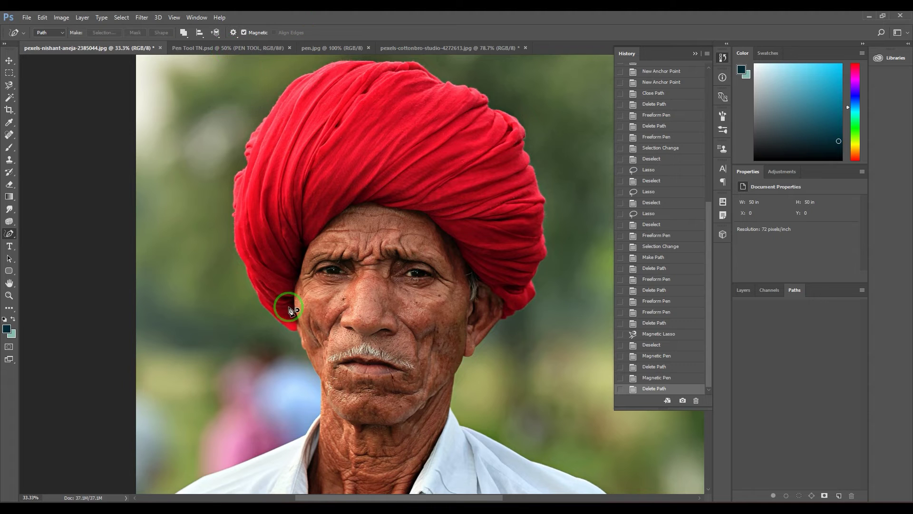
left_click(296, 332)
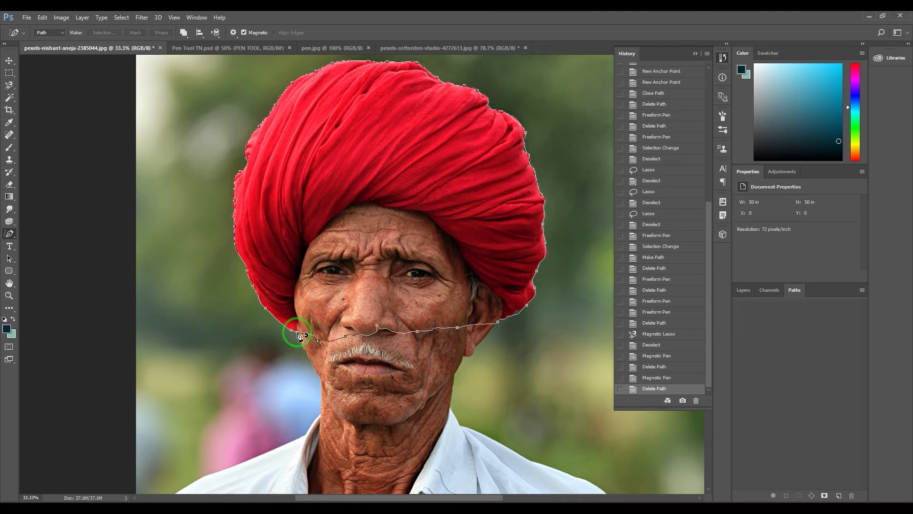
left_click(298, 336)
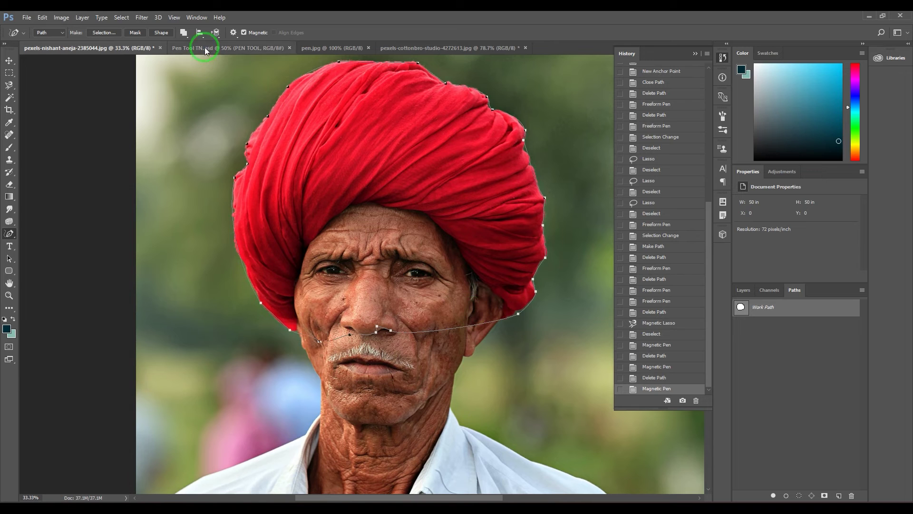
left_click(233, 32)
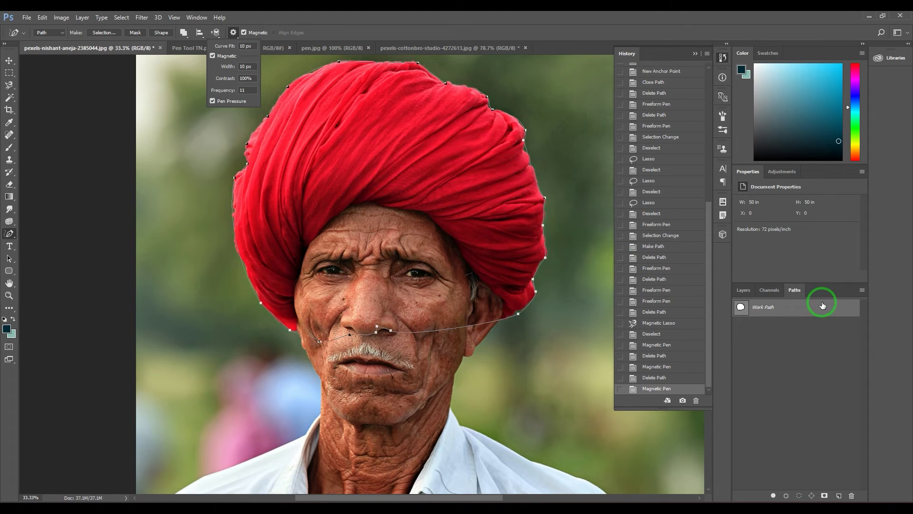
left_click_drag(820, 304, 851, 495)
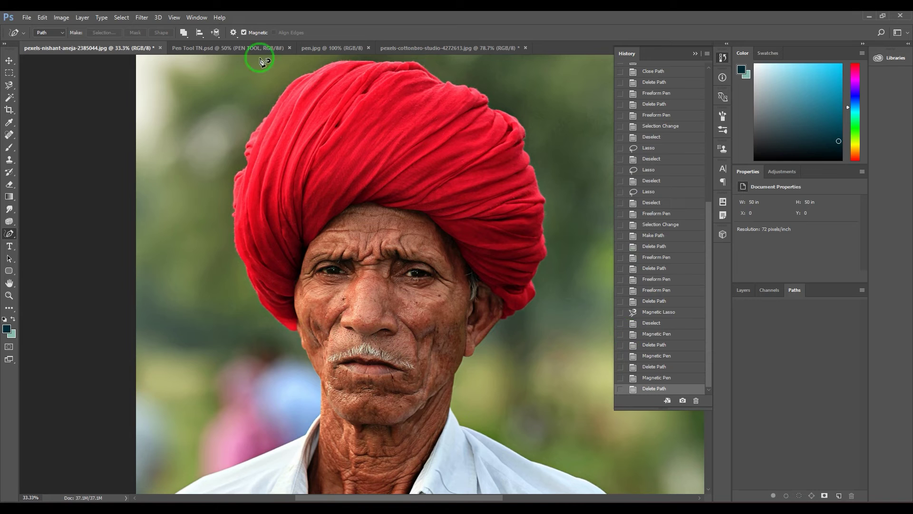
Step: Set the magnetic Freeform Pen's Curve Fit to 1 px and its Width to 100 px
left_click(233, 32)
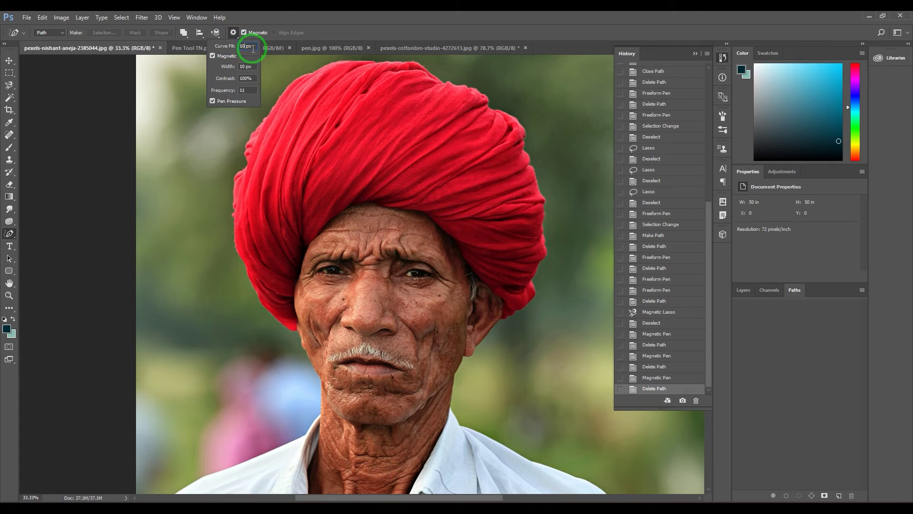
double_click(246, 46)
type("1")
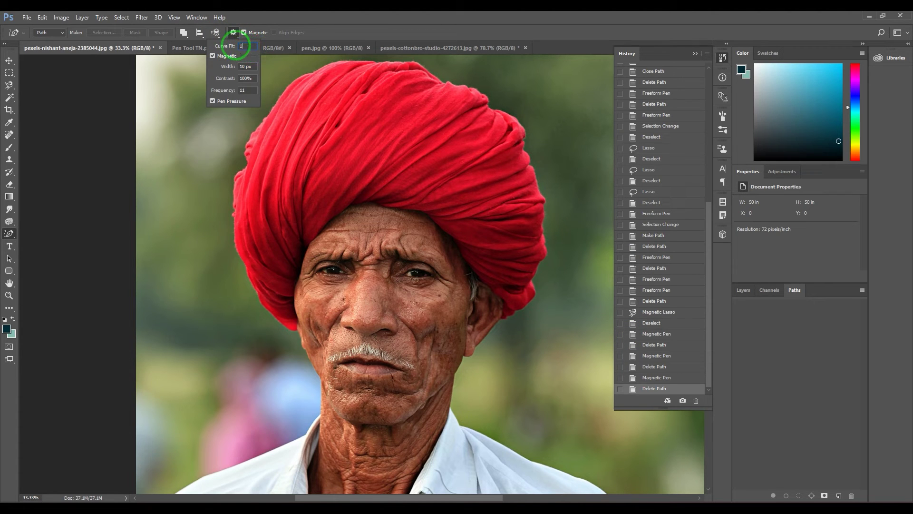
key("Return")
left_click(233, 33)
left_click(252, 68)
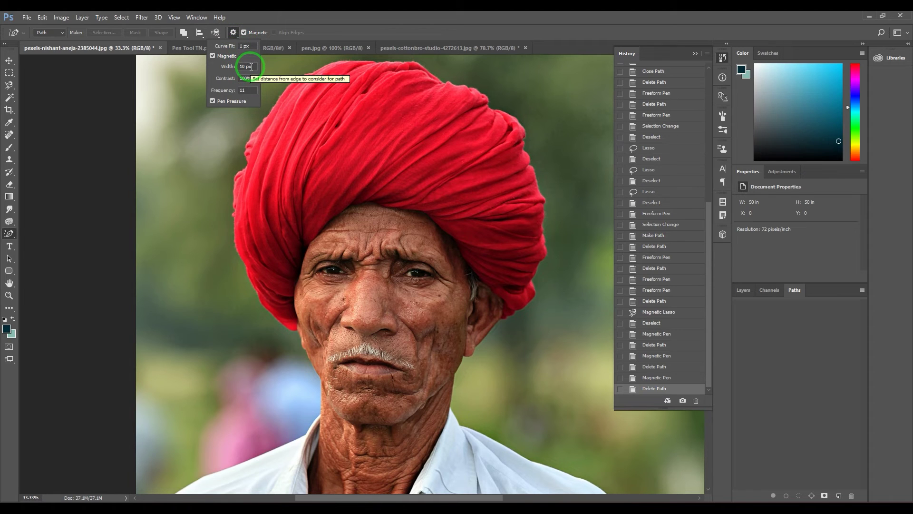
left_click(226, 67)
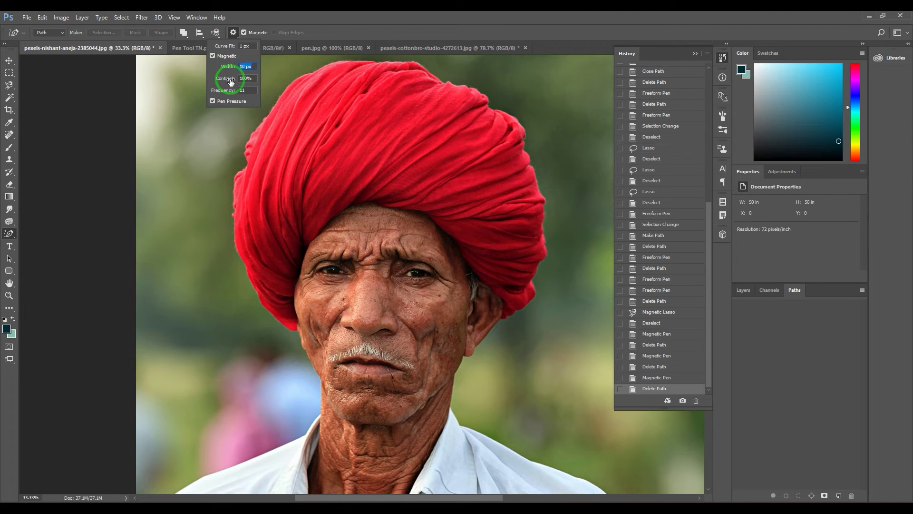
type("100")
key("Return")
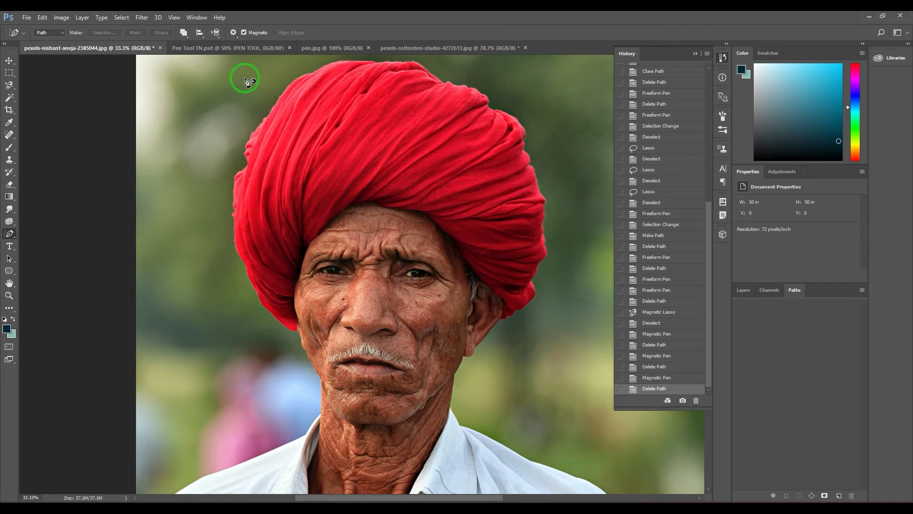
Step: Trace a magnetic path up from the turban's lower tip, stray into the background, and remove the stray anchor points
left_click_drag(280, 250, 338, 163)
key("ctrl+plus")
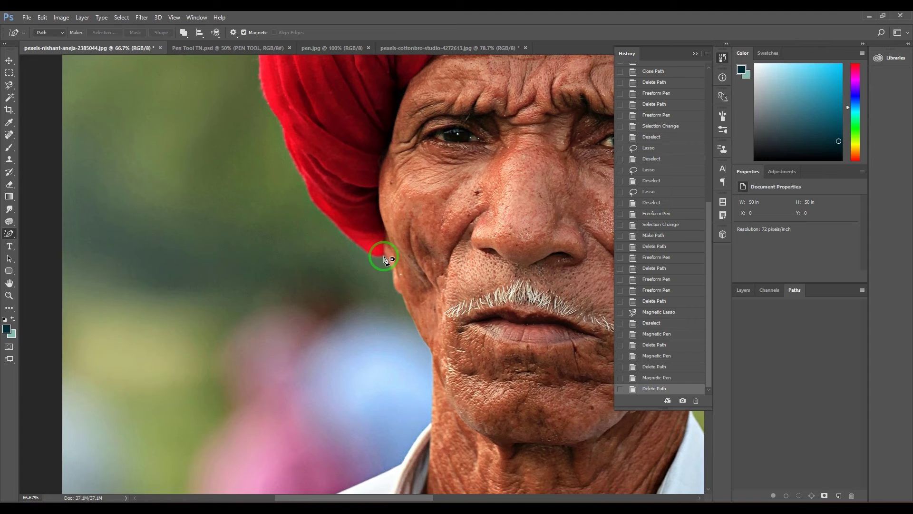
left_click(384, 256)
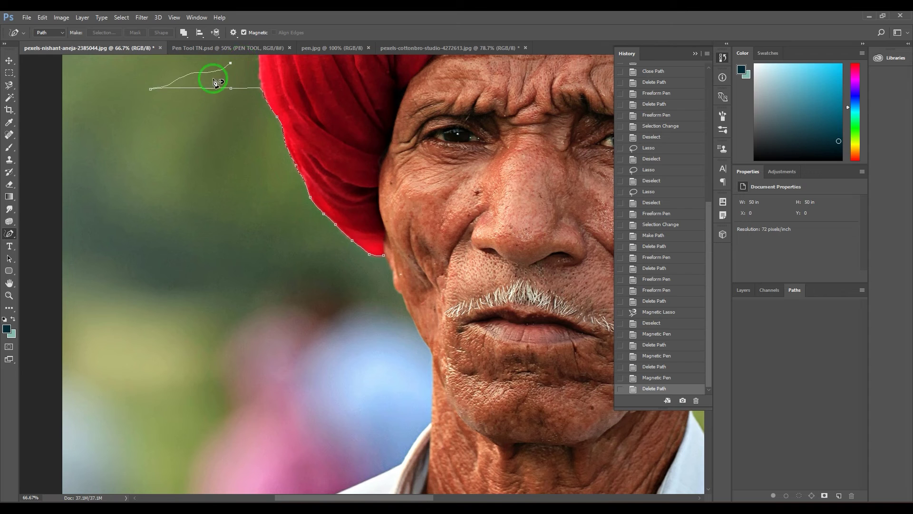
key("BackSpace")
key("BackSpace")
key("BackSpace")
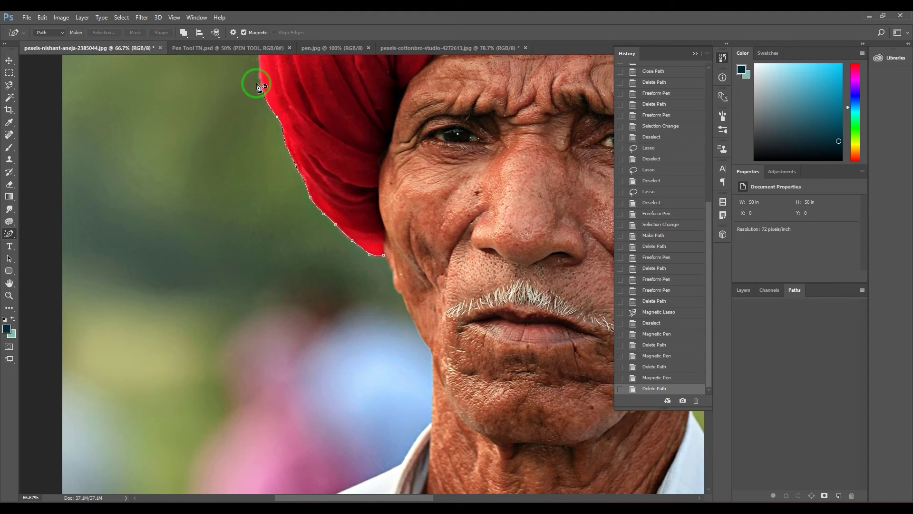
Step: Continue the path up the turban edge, bring it back through the cloth to close at the lower tip, and delete the work path
scroll(252, 81, "up", 4)
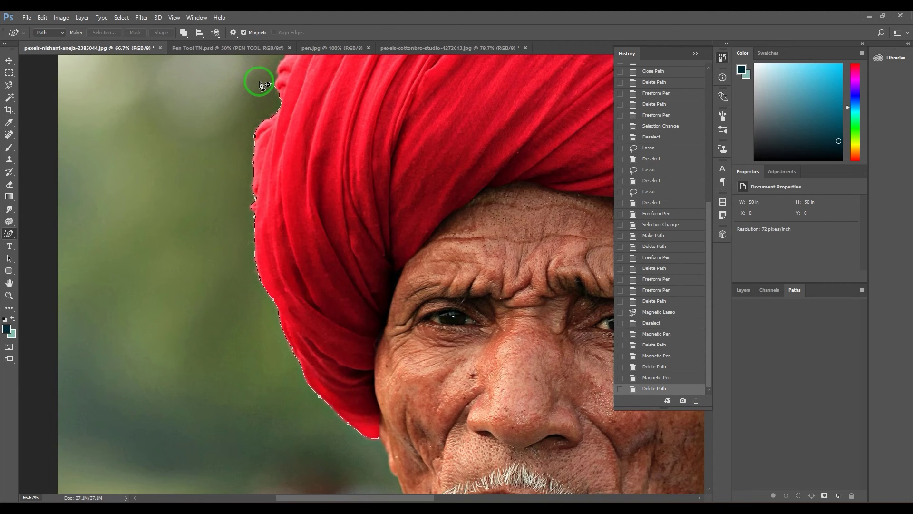
left_click_drag(263, 71, 243, 269)
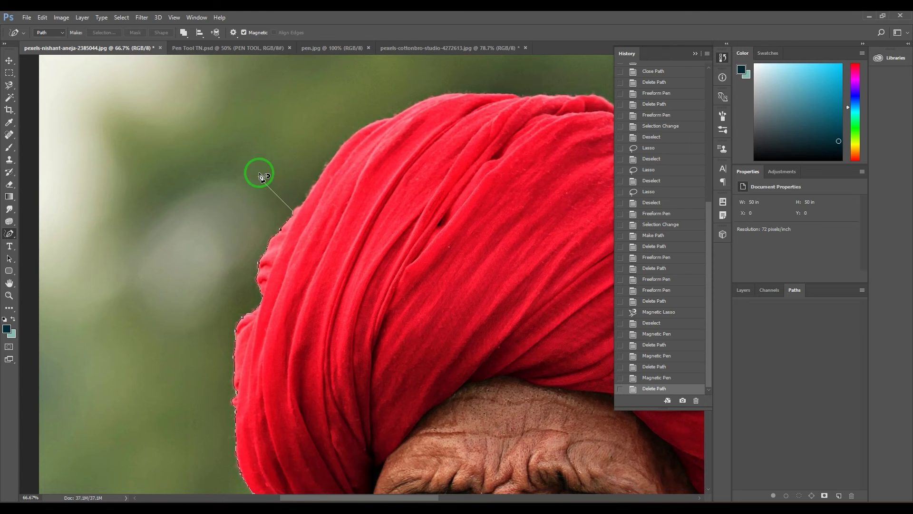
scroll(367, 214, "down", 5)
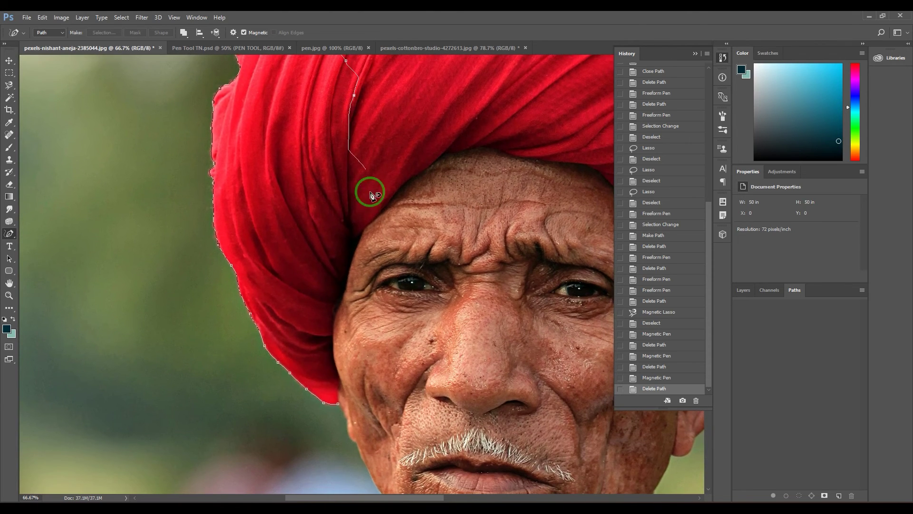
left_click(339, 405)
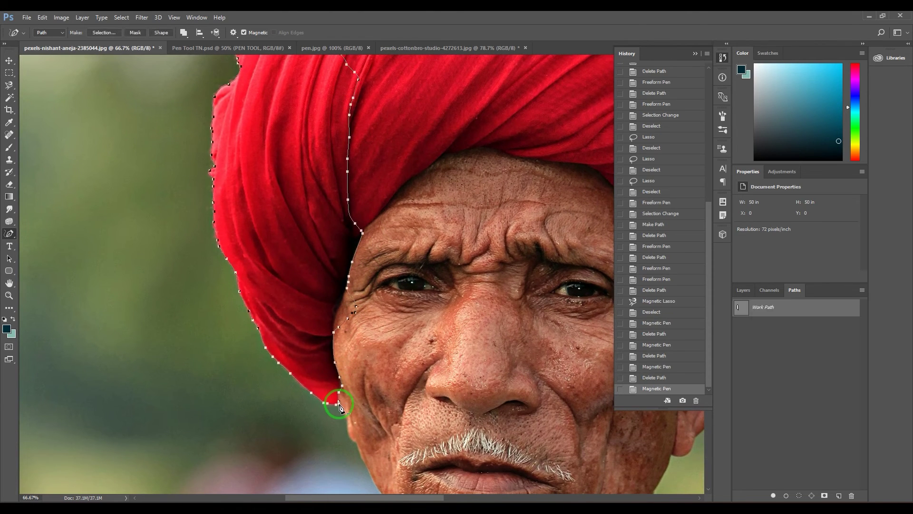
left_click_drag(810, 312, 851, 495)
Step: Set the magnetic Freeform Pen's Width to 10 px
left_click(233, 32)
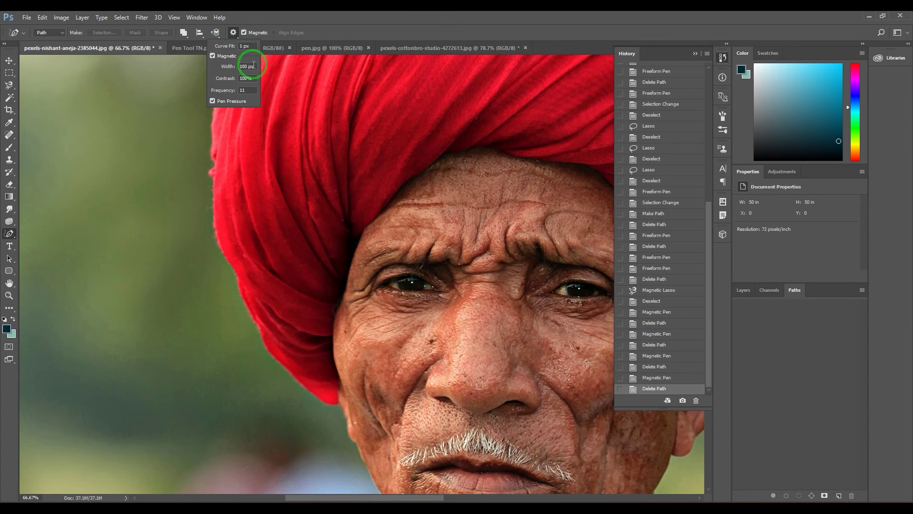
type("10")
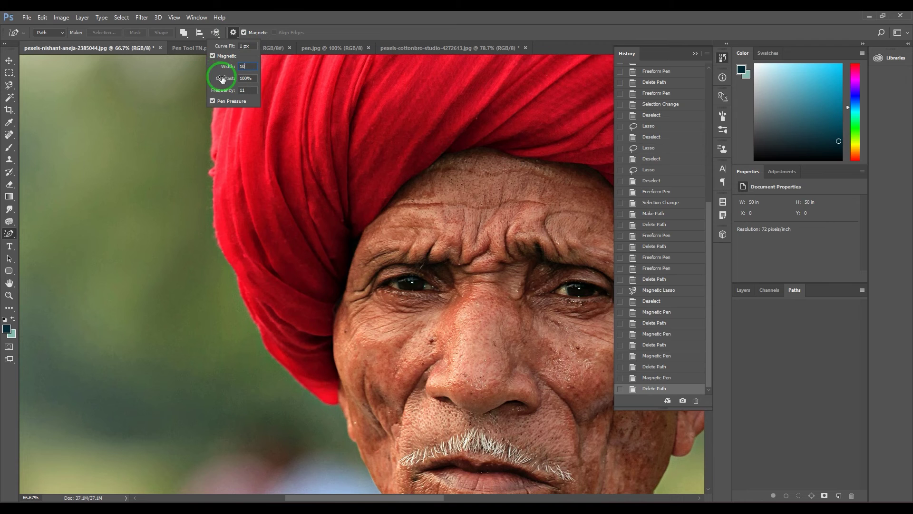
key("Return")
Step: Trace a closed magnetic path from the turban's lower tip up its outer edge and back through the cloth, and delete the path
left_click(336, 404)
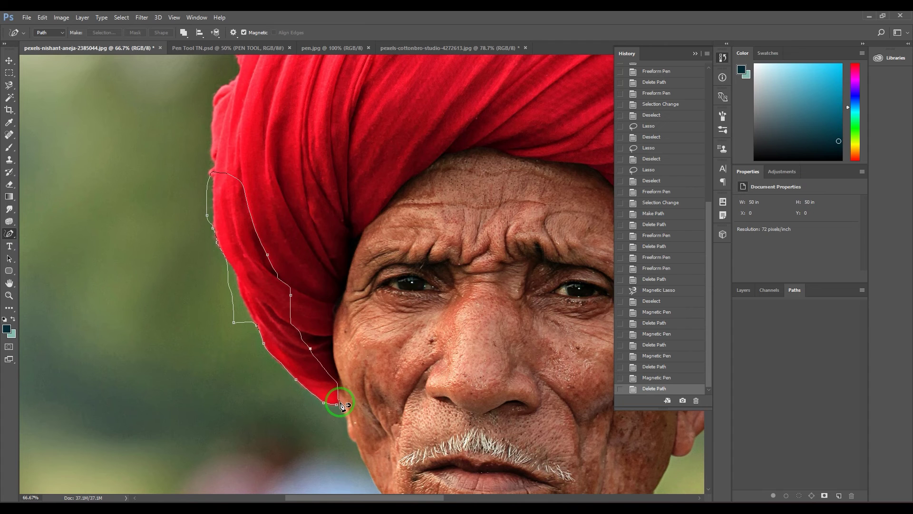
left_click(337, 408)
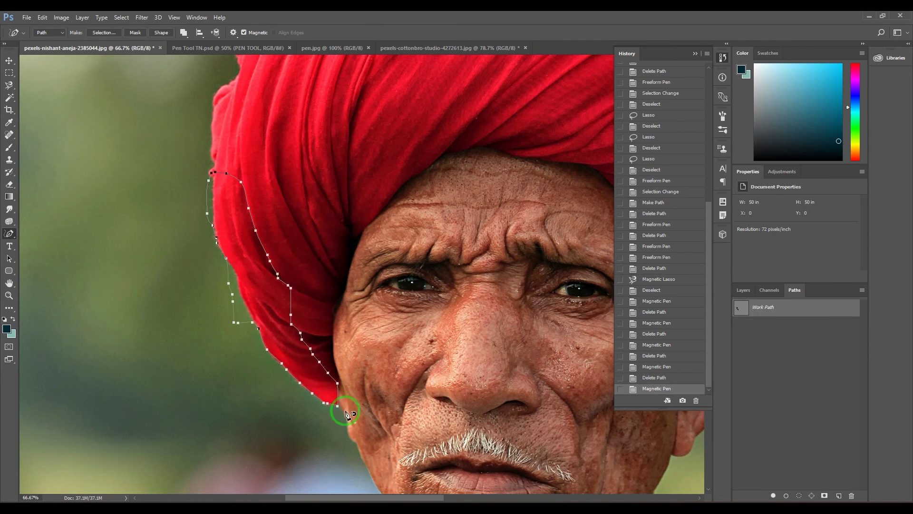
left_click_drag(795, 304, 851, 496)
Step: Examine the magnetic pen's Contrast setting
left_click(233, 33)
left_click(255, 80)
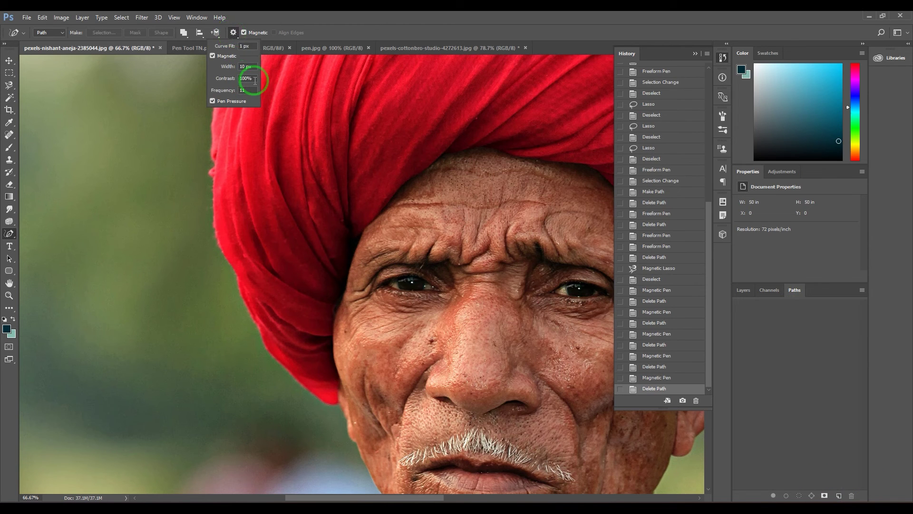
left_click(225, 81)
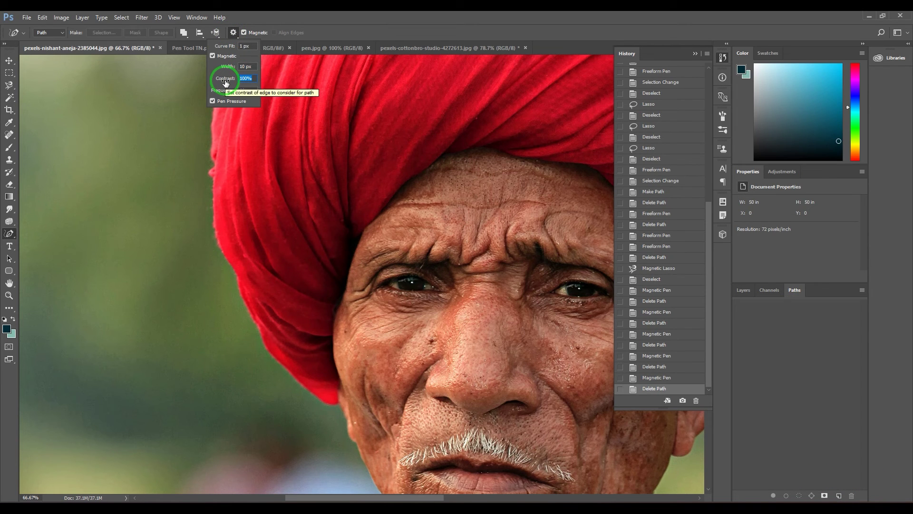
key("Return")
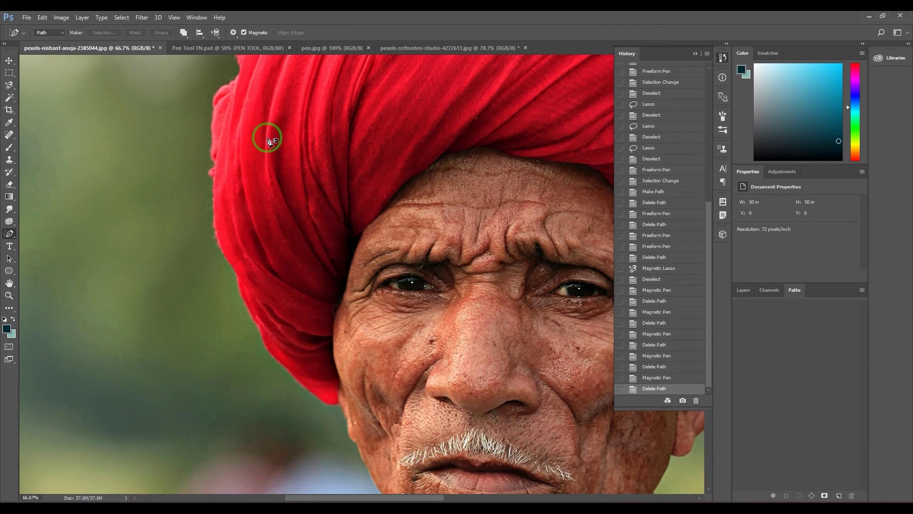
Step: Switch to the low-contrast statue image and set the magnetic pen's Contrast to 100%
left_click(401, 50)
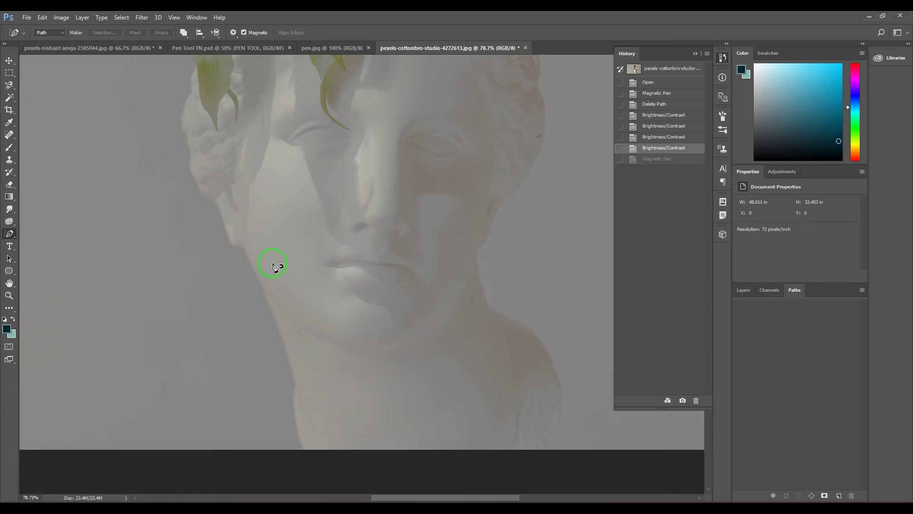
left_click(233, 32)
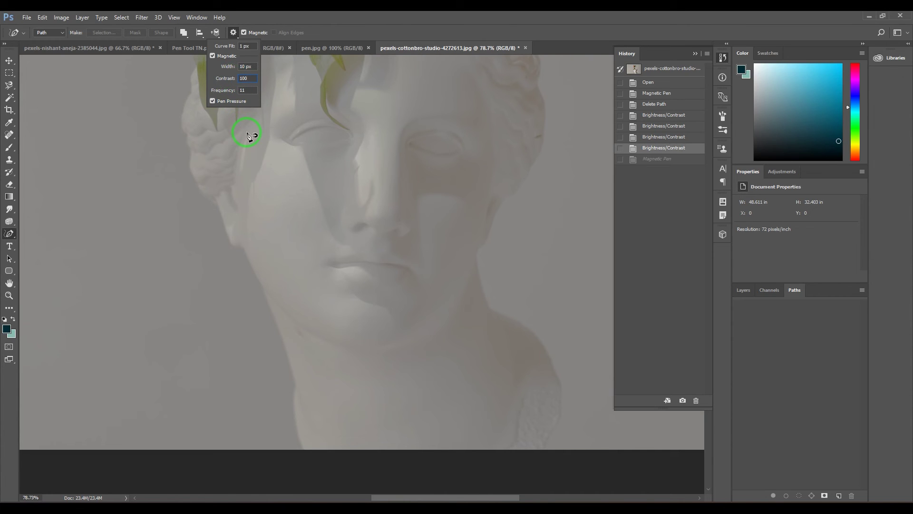
key("Return")
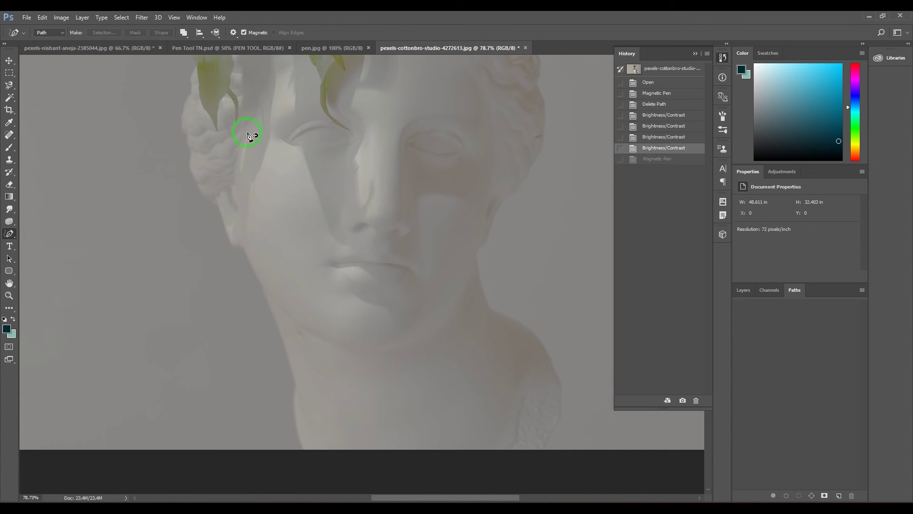
Step: Trace a closed magnetic path from the statue's neck along the jawline and back over the cheek, and delete the path
left_click(294, 380)
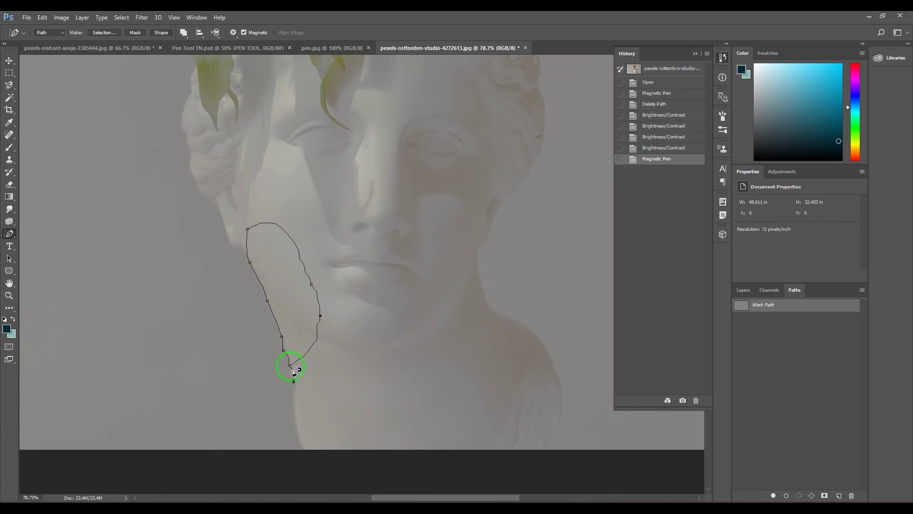
left_click(295, 375)
left_click_drag(821, 306, 851, 493)
Step: Set the magnetic pen's Frequency to 25 and return to the turban portrait
left_click(234, 33)
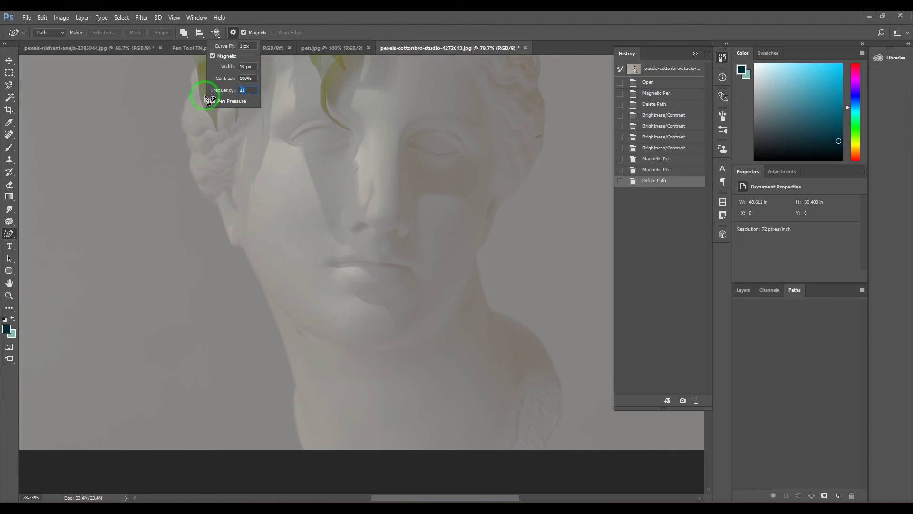
left_click(242, 90)
left_click(245, 112)
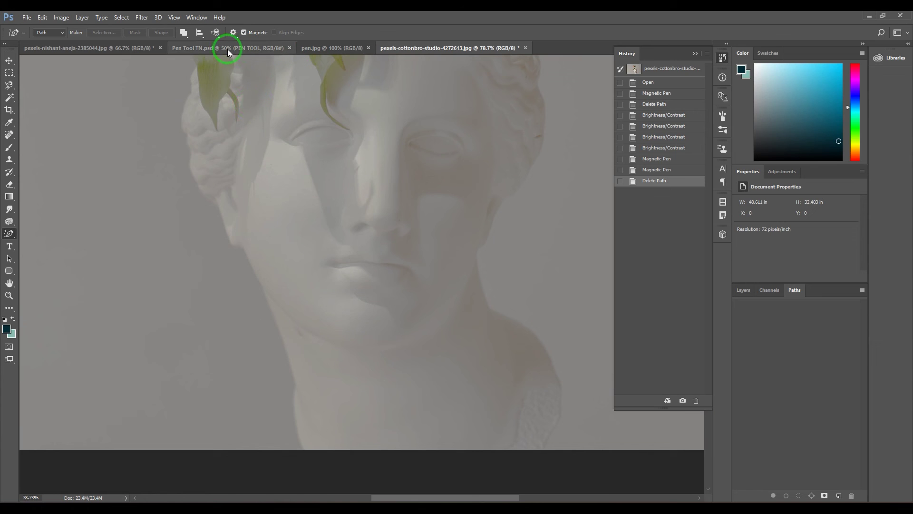
left_click(125, 49)
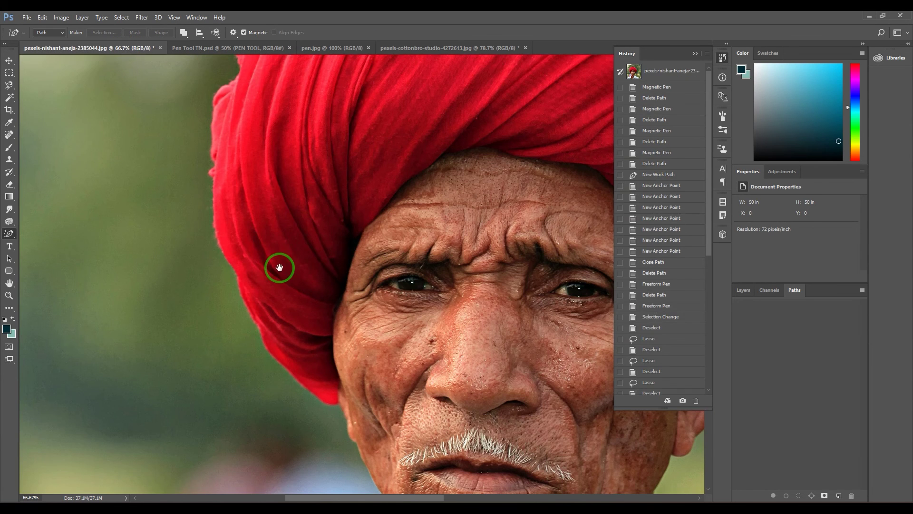
left_click_drag(279, 267, 267, 214)
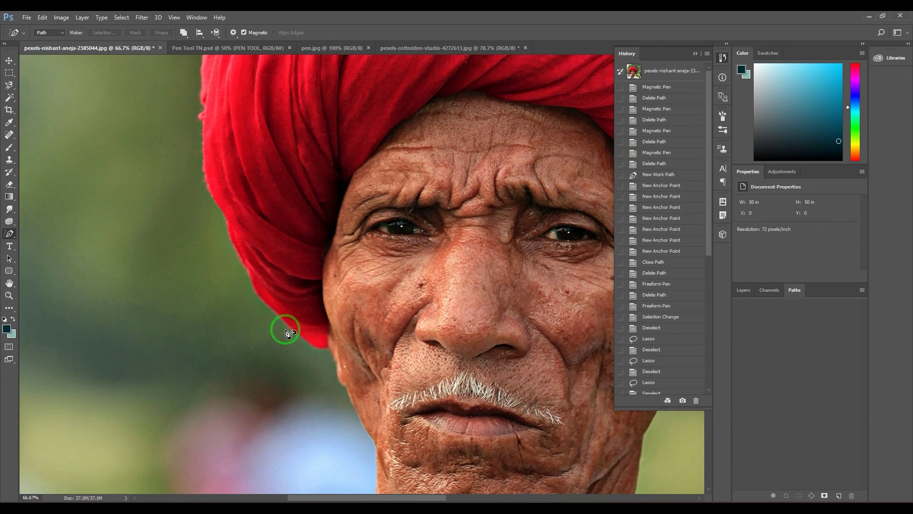
Step: Trace a closed magnetic path around the turban's lower section, starting and ending at its lower tip, and delete the work path
left_click(325, 346)
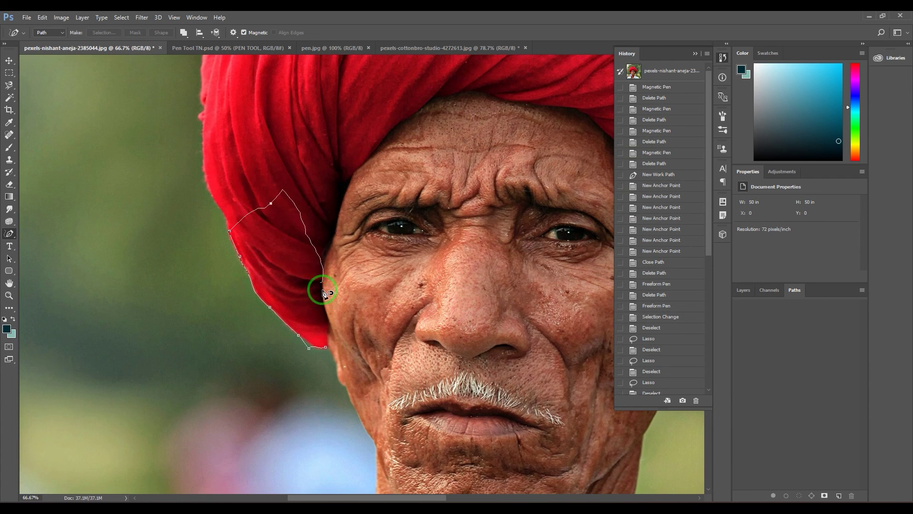
left_click(325, 347)
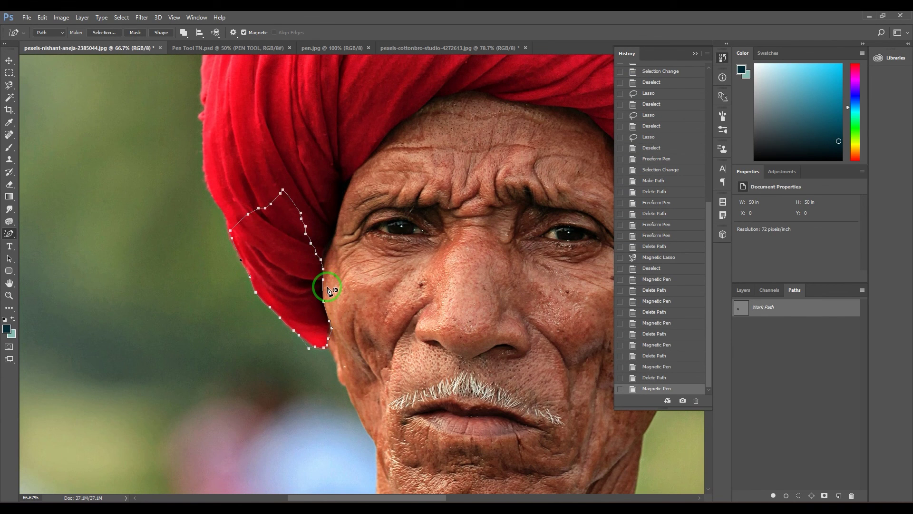
left_click_drag(807, 313, 851, 494)
Step: Lower the magnetic pen's Frequency and trace a closed path around the turban's lower section and the edge of the face
left_click(233, 32)
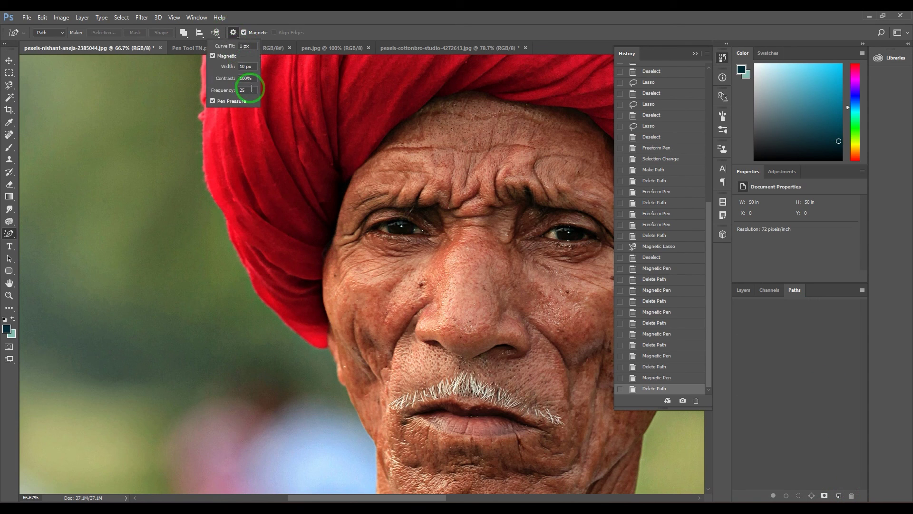
left_click(328, 348)
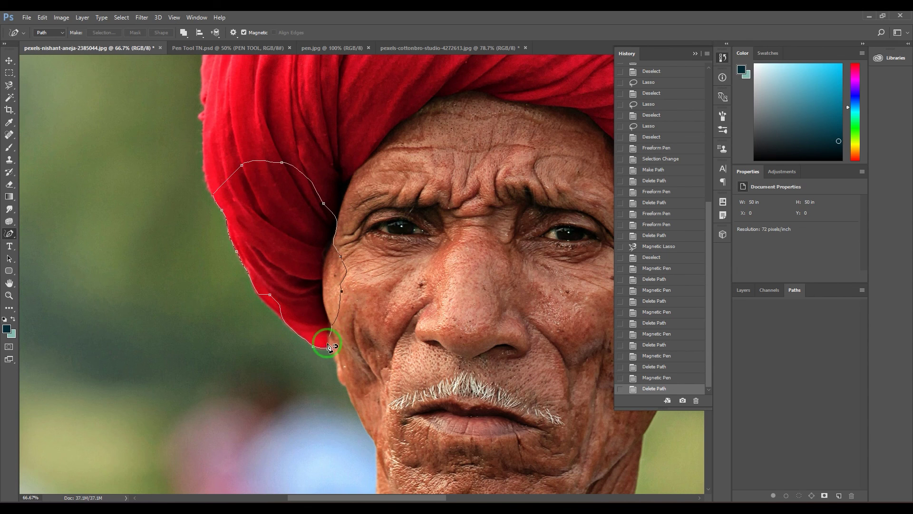
left_click(327, 348)
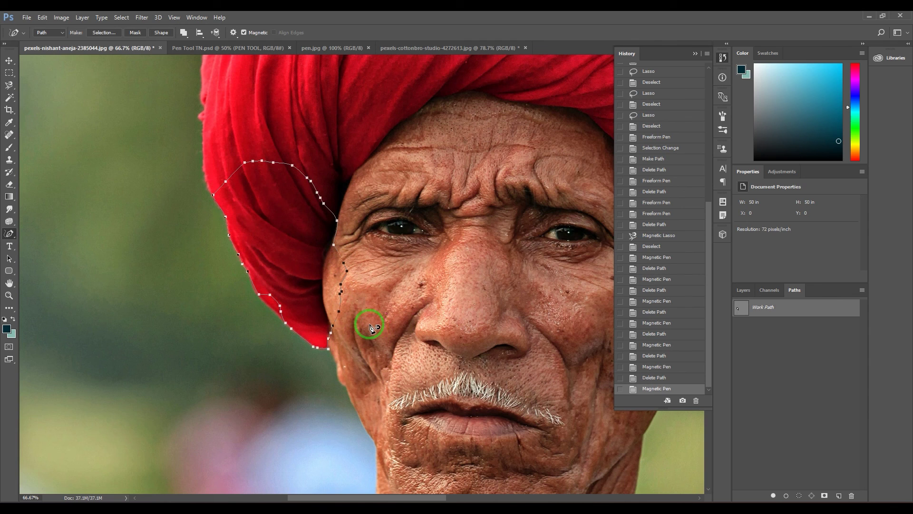
Step: Examine the magnetic pen's Pen Pressure option, then close the settings and view more of the portrait
left_click(233, 32)
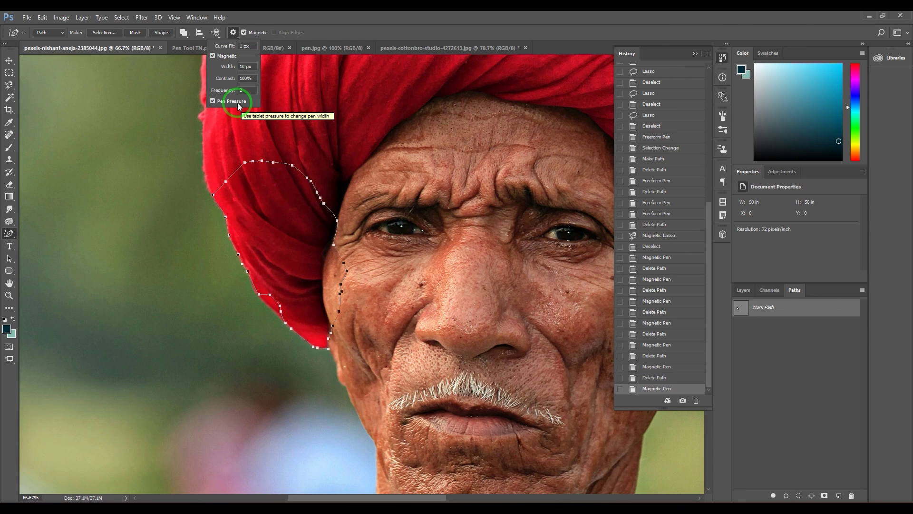
left_click(511, 16)
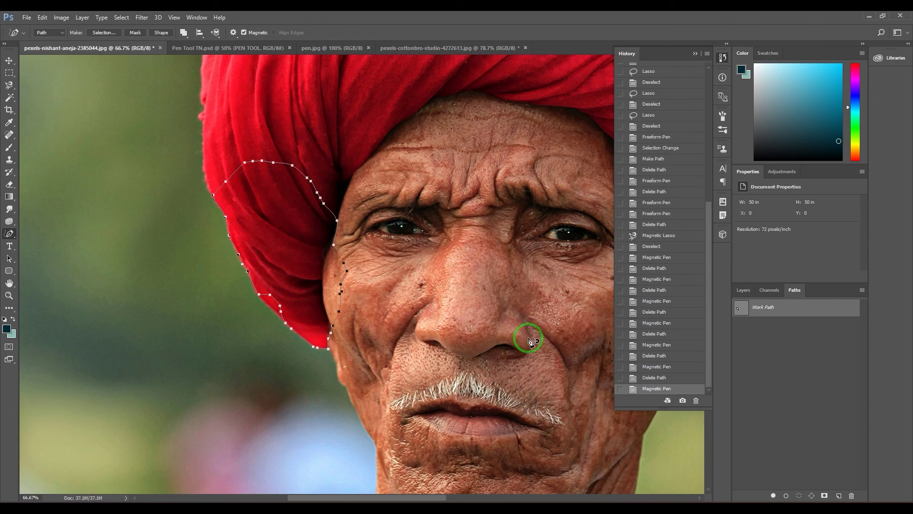
key("ctrl+minus")
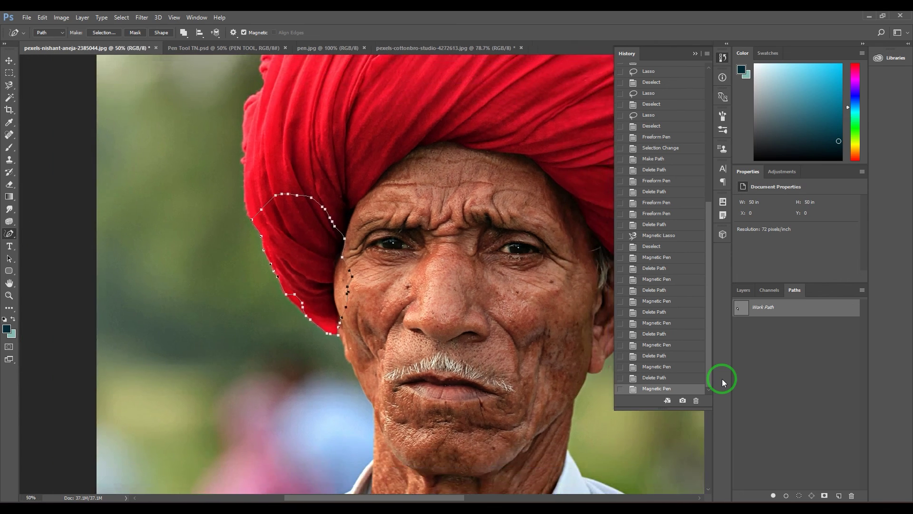